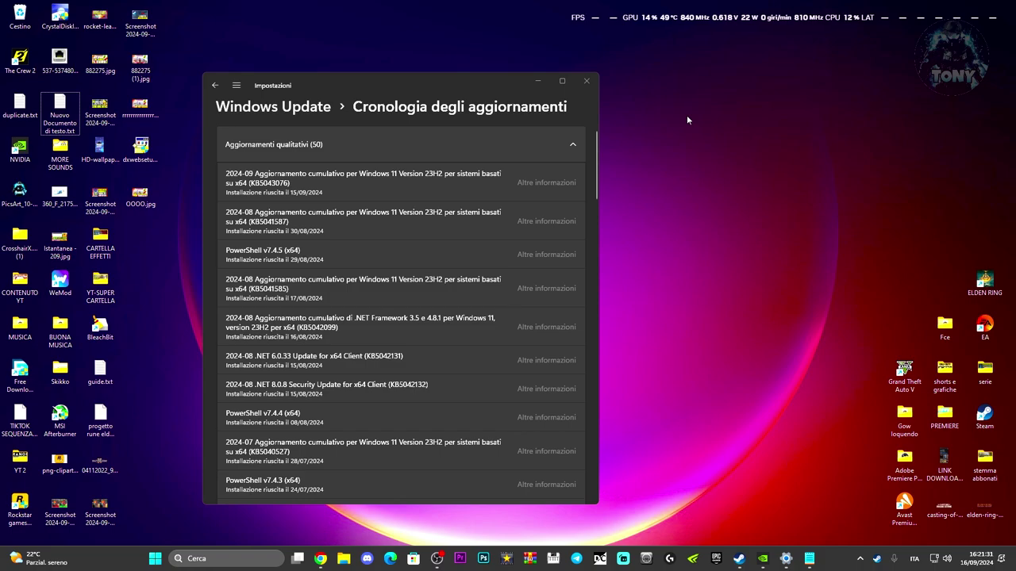
Step: Close the update history window and open the Altri strumenti di risoluzione dei problemi page of the troubleshooting settings
click(586, 81)
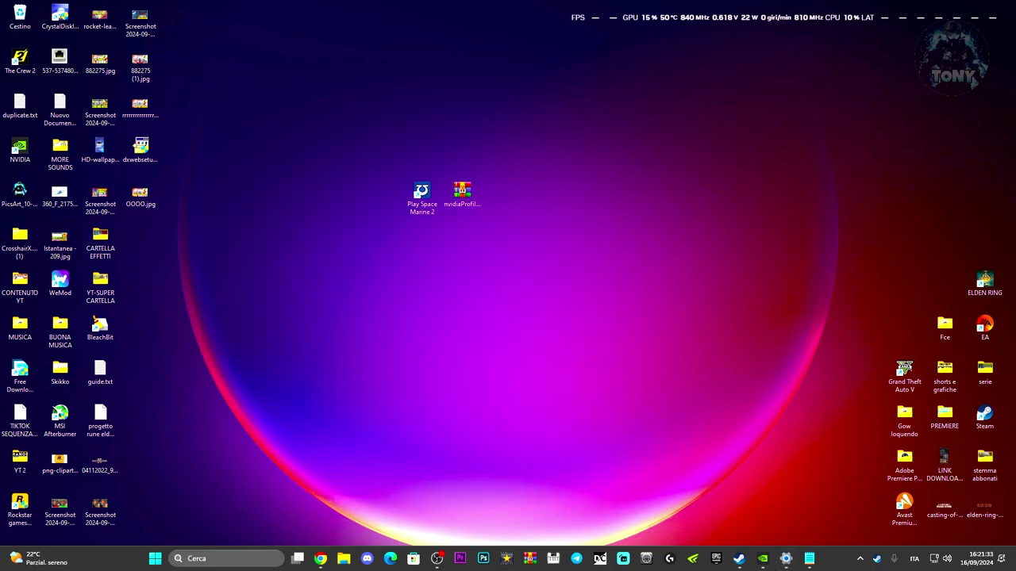
click(220, 558)
text(RISO)
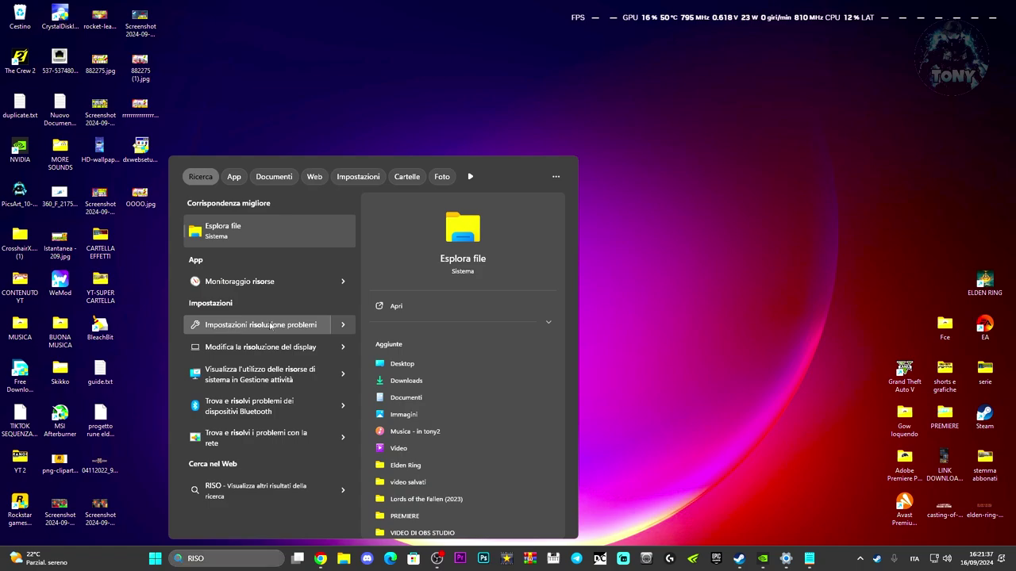
click(270, 325)
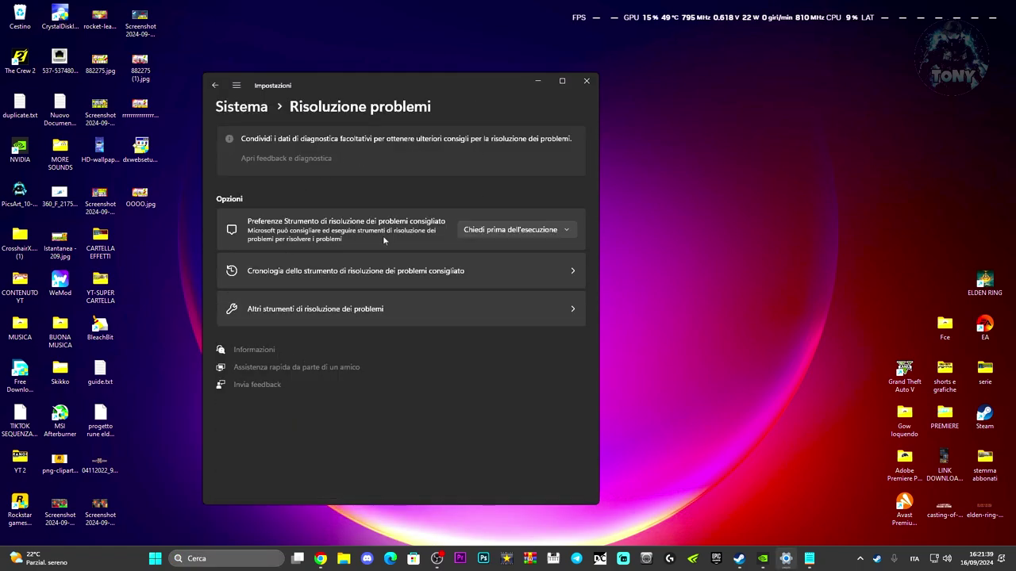
drag(386, 82, 473, 86)
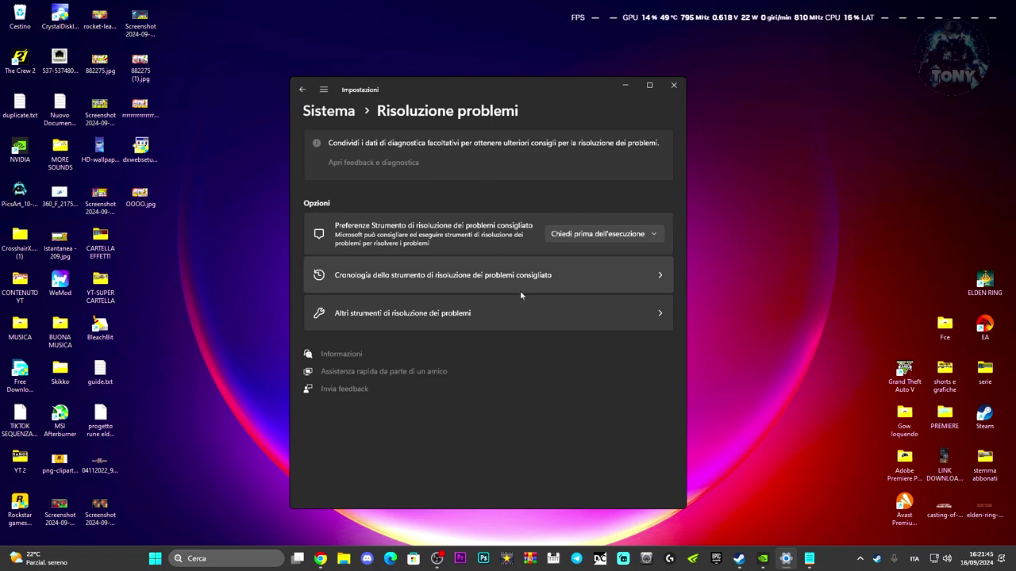
click(479, 325)
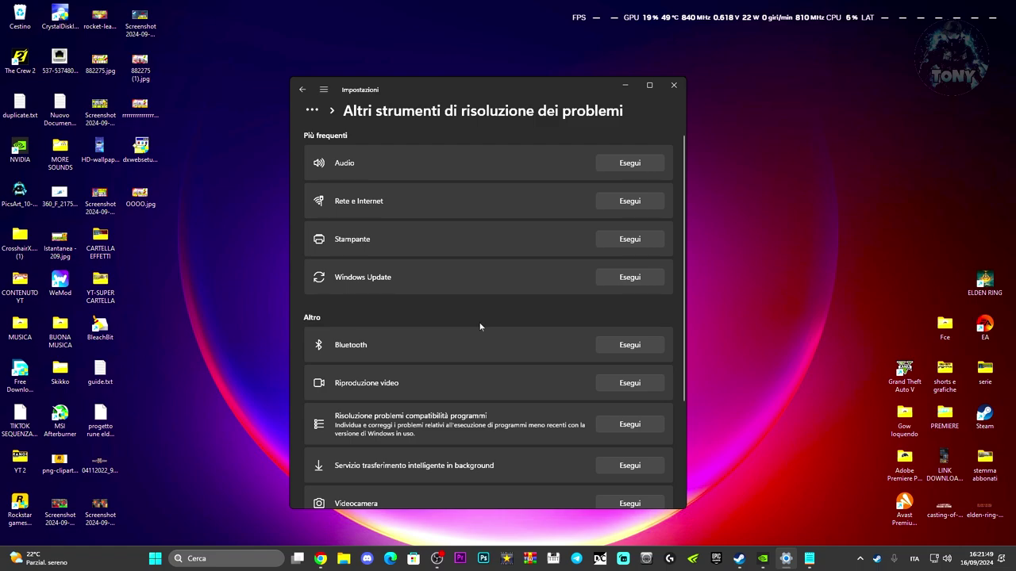
Step: Run the Windows Update troubleshooter, answer Sì to whether the problem was solved, then close the tool and minimise the settings window
click(625, 278)
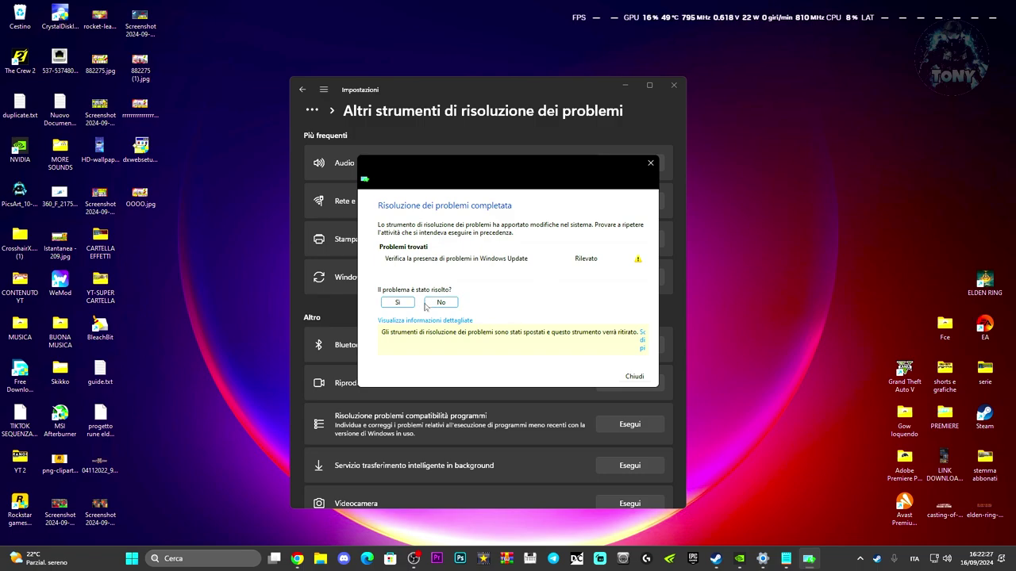
click(396, 305)
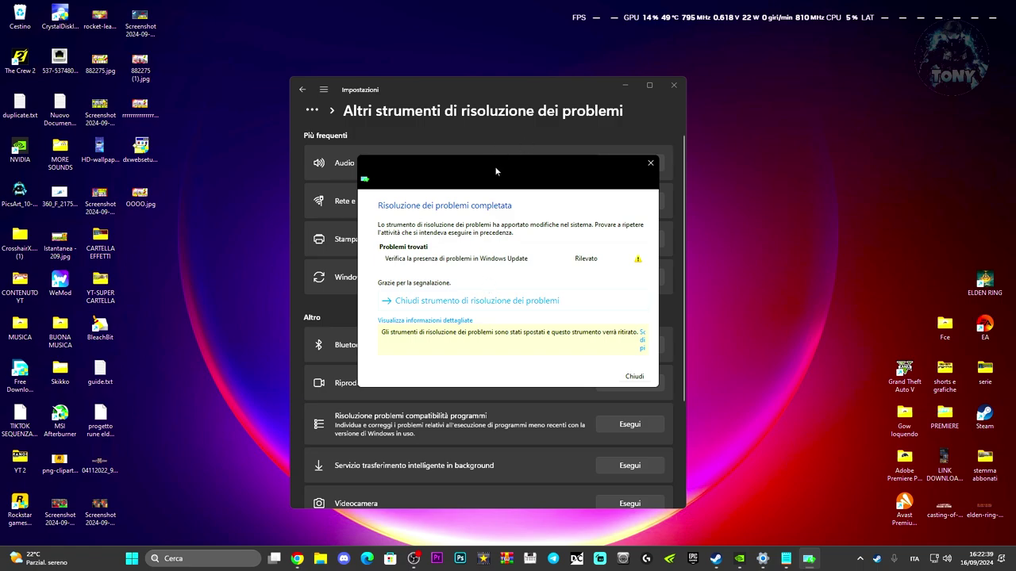
drag(495, 169, 464, 162)
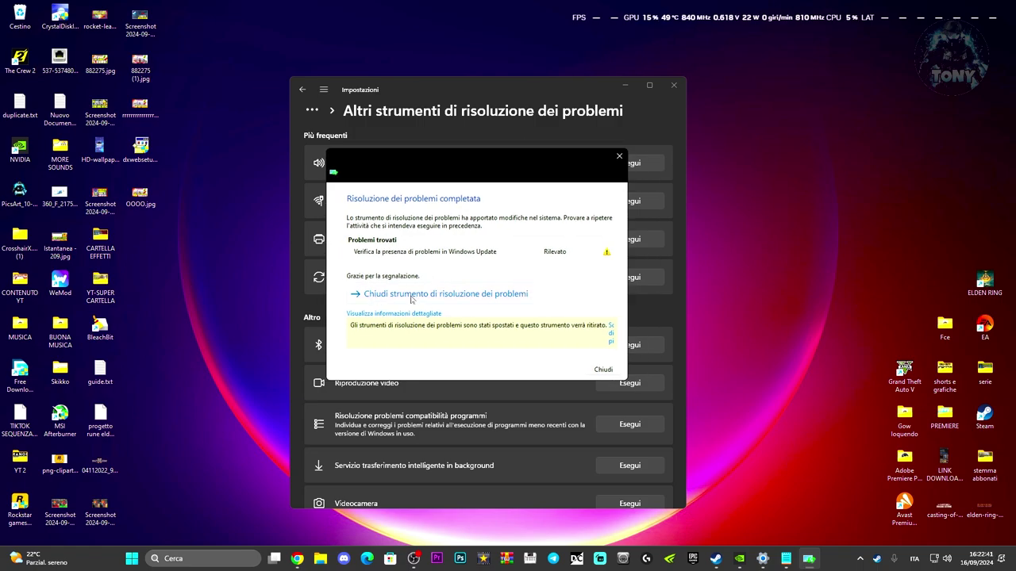
click(447, 294)
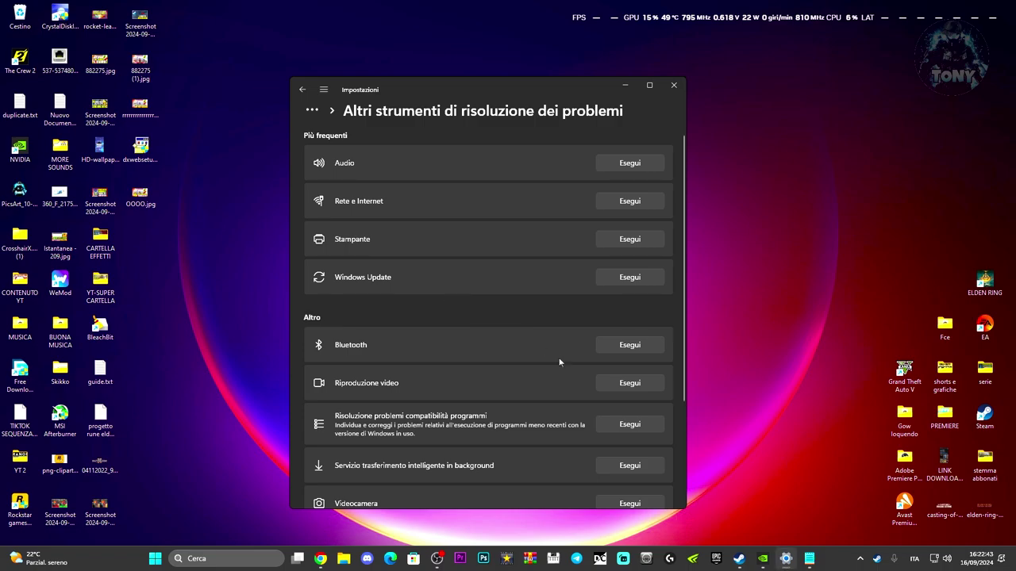
click(623, 88)
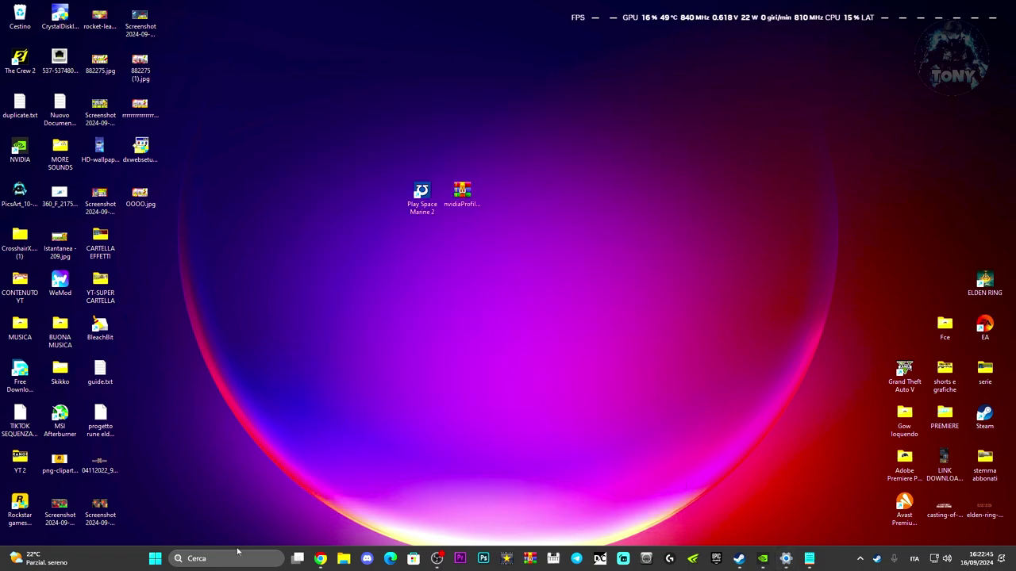
Step: Open a File Explorer window and show the contents of Disco locale (C:)
click(345, 560)
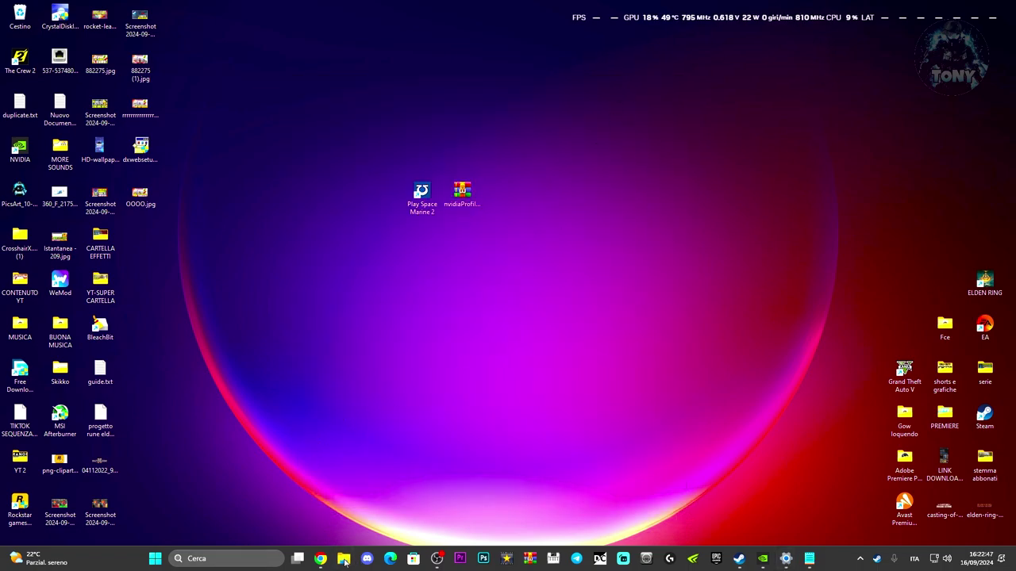
drag(298, 66, 370, 71)
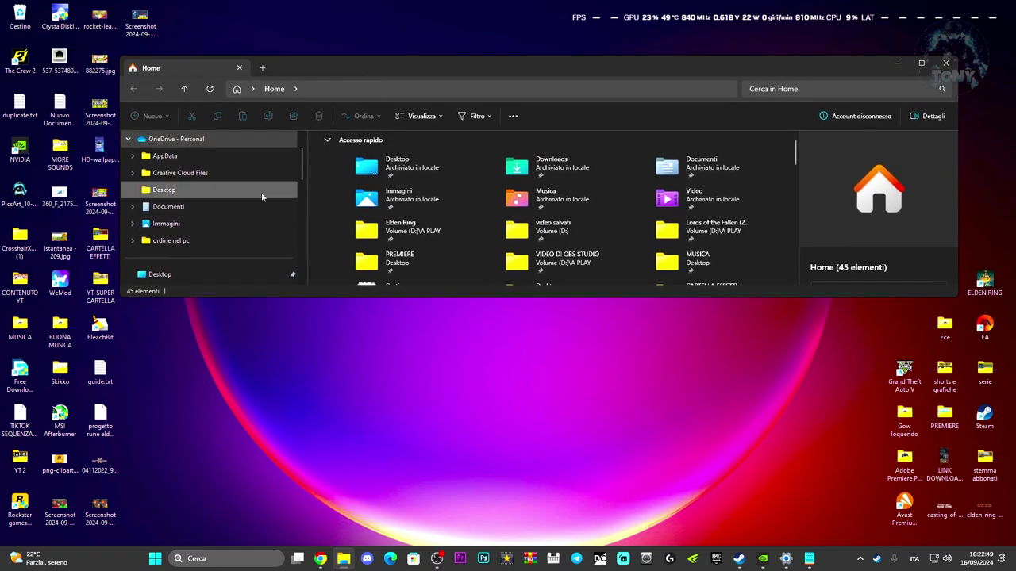
scroll(238, 206, down, 6)
click(163, 241)
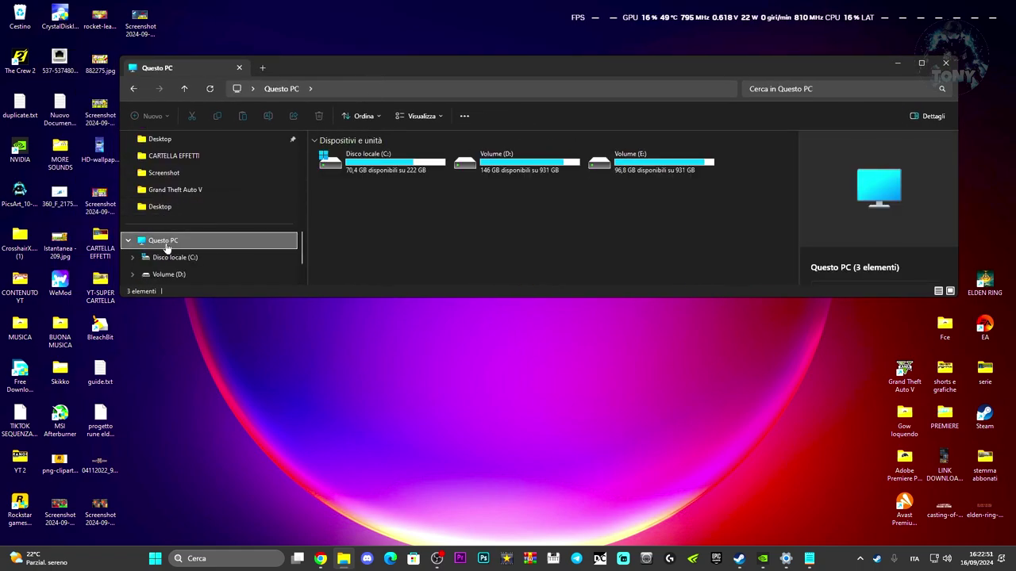
double_click(372, 167)
Step: Open the SoftwareDistribution folder inside the Windows folder of the C: drive
scroll(410, 209, down, 7)
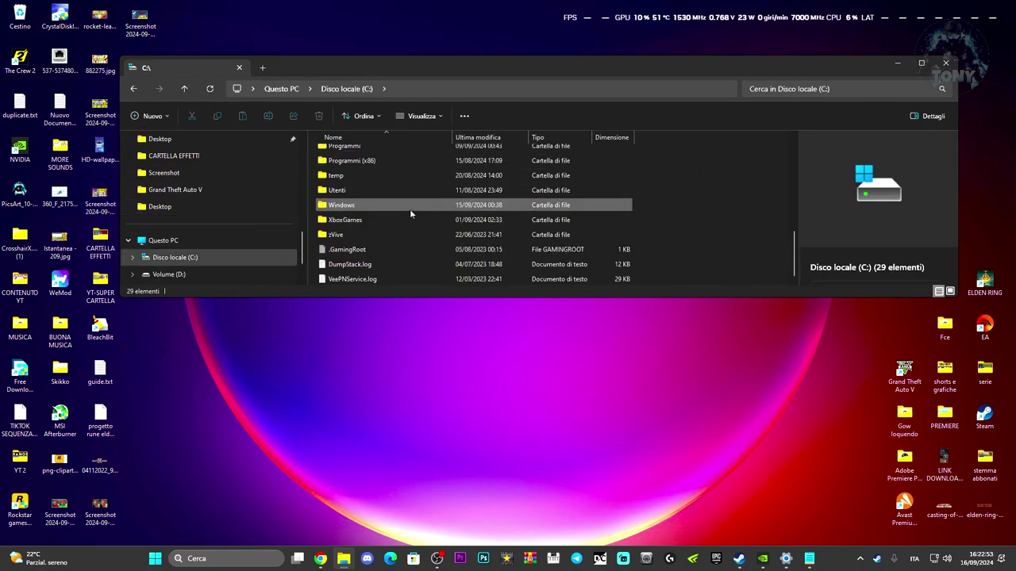
scroll(409, 208, up, 2)
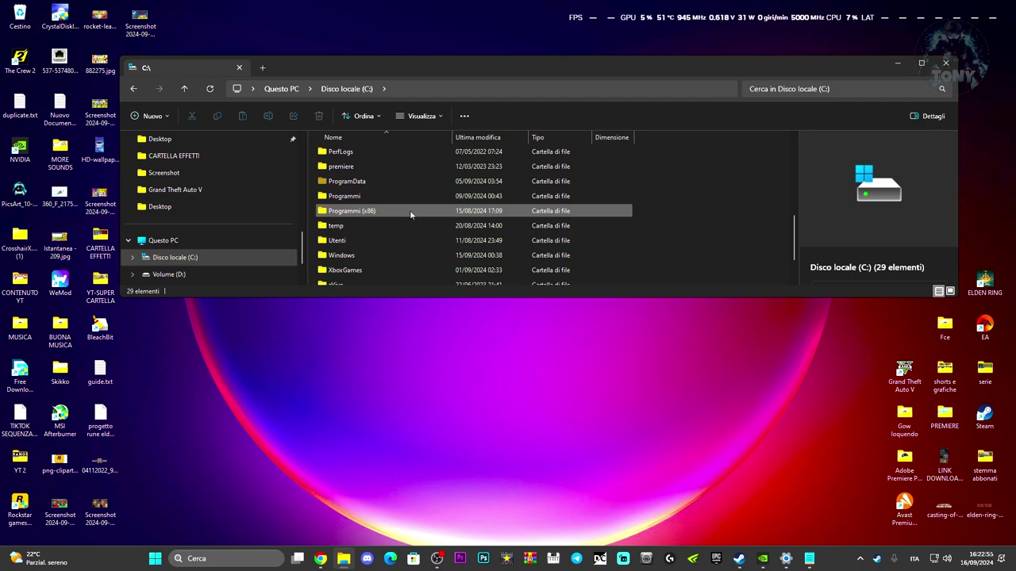
scroll(410, 211, down, 2)
scroll(415, 232, up, 2)
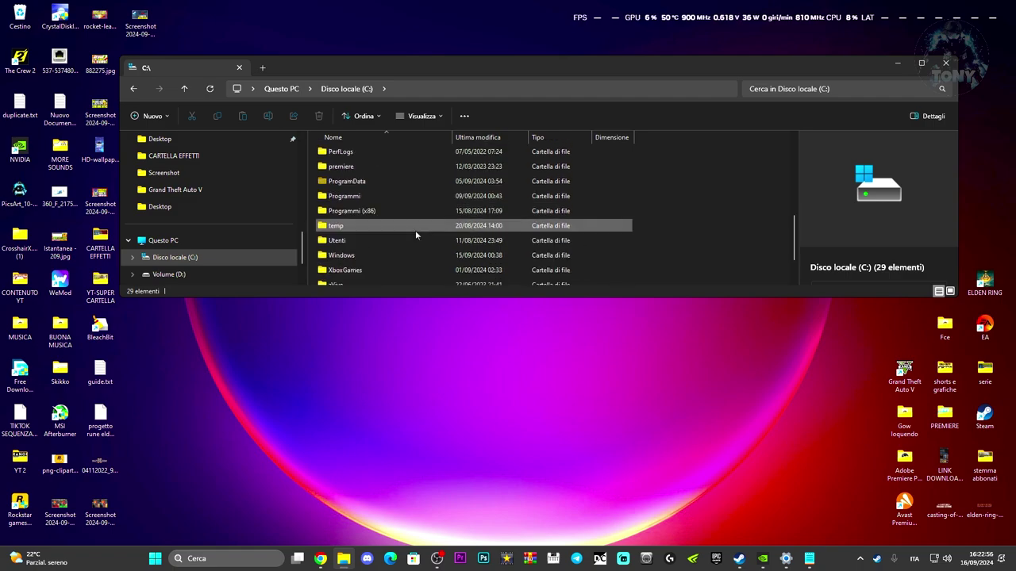
double_click(375, 254)
scroll(423, 232, down, 9)
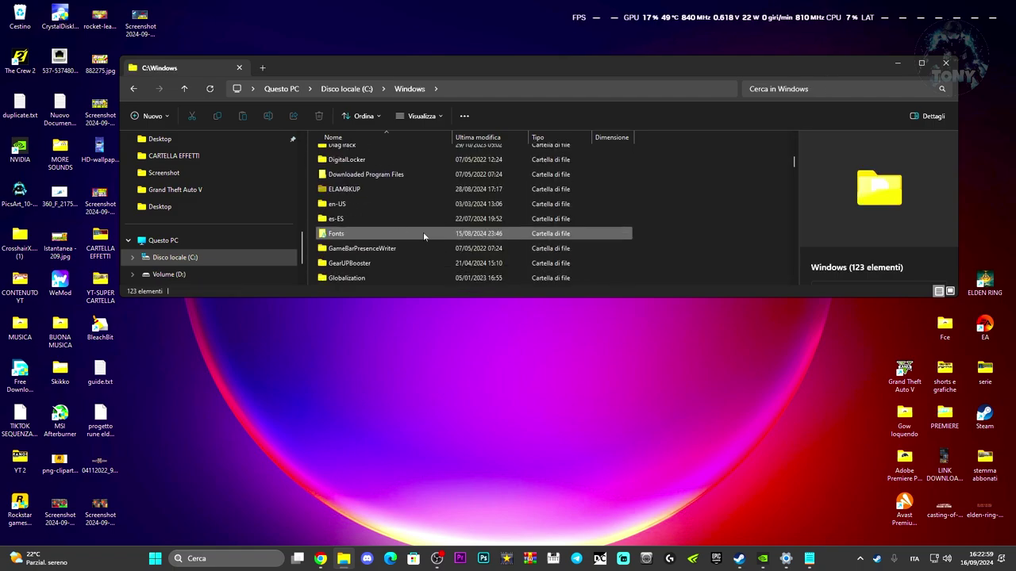
scroll(424, 236, down, 8)
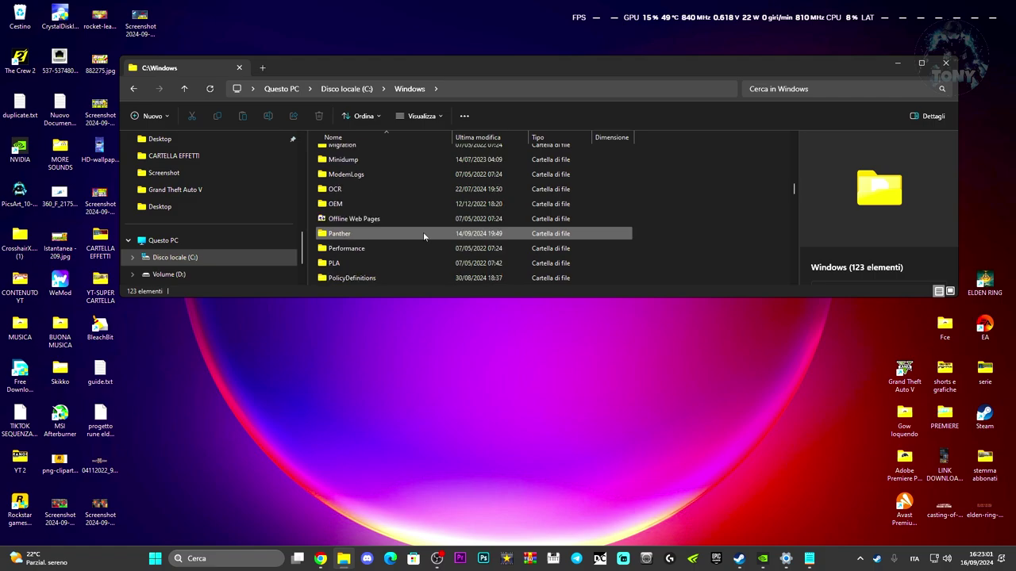
scroll(424, 236, down, 1)
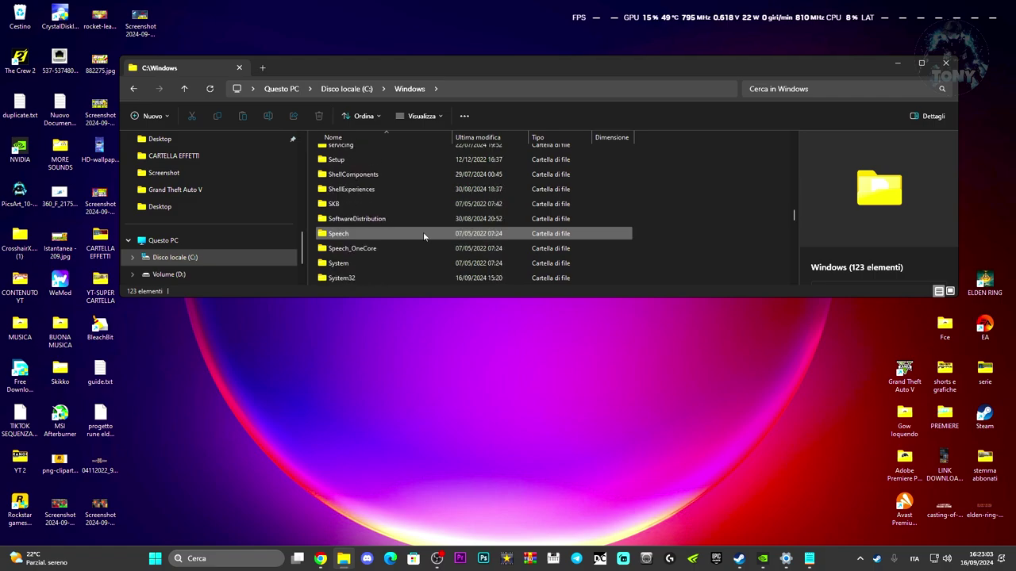
double_click(414, 220)
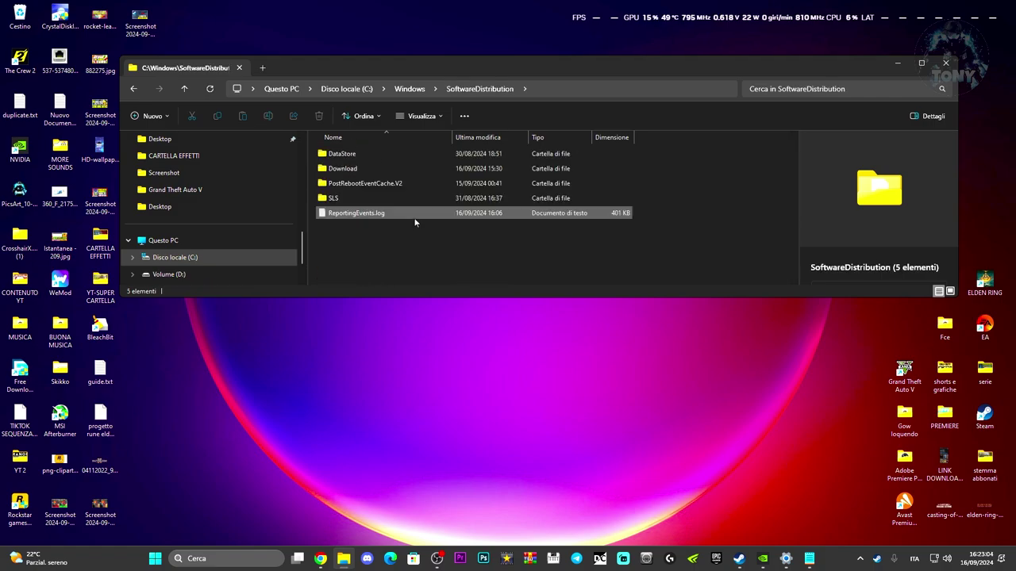
Step: Delete the Download folder from SoftwareDistribution, confirming the administrator request
click(384, 170)
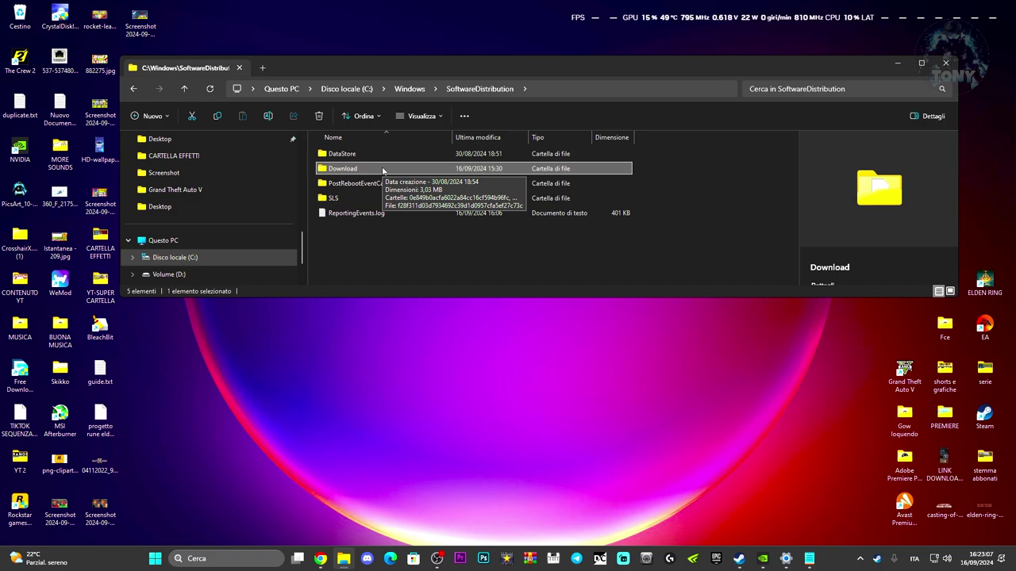
key(Delete)
click(210, 212)
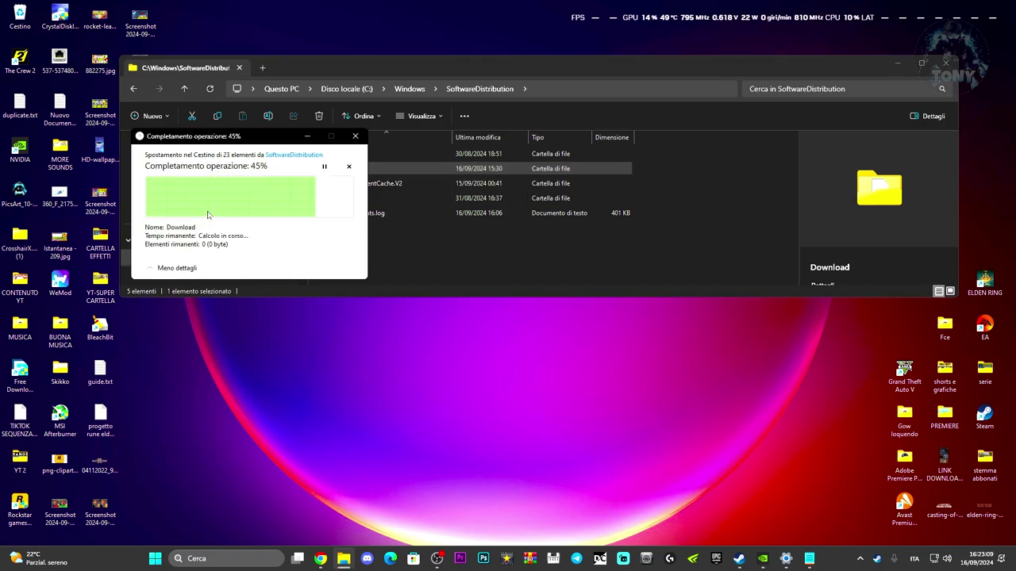
Step: Empty the Recycle Bin permanently and close the SoftwareDistribution window
right_click(22, 16)
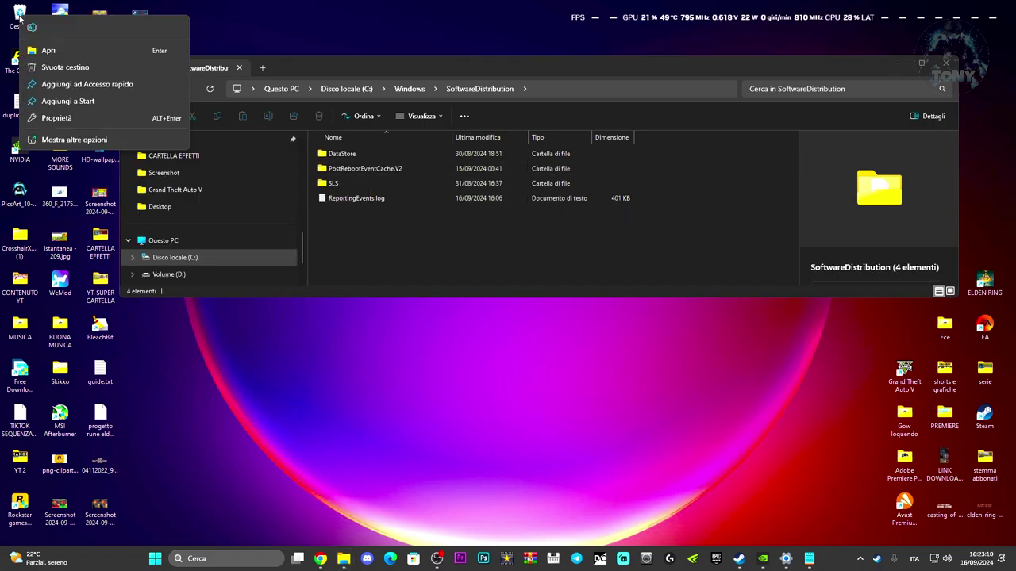
click(47, 70)
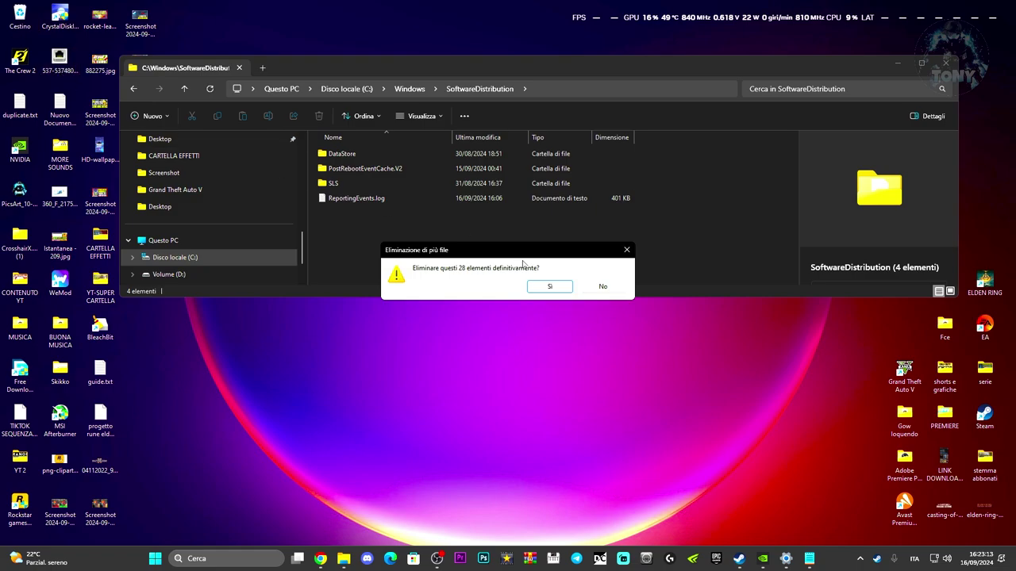
click(548, 285)
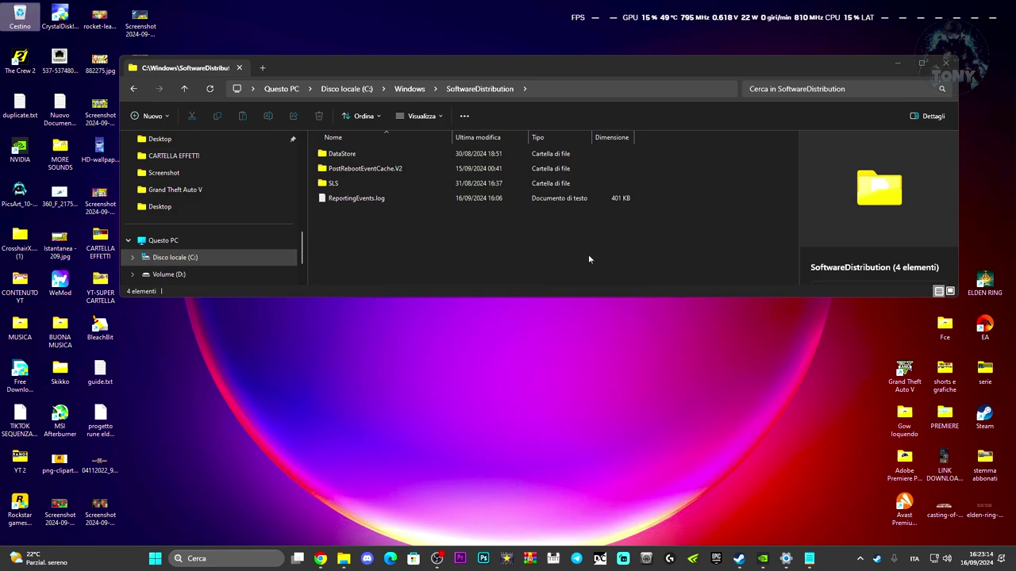
click(946, 63)
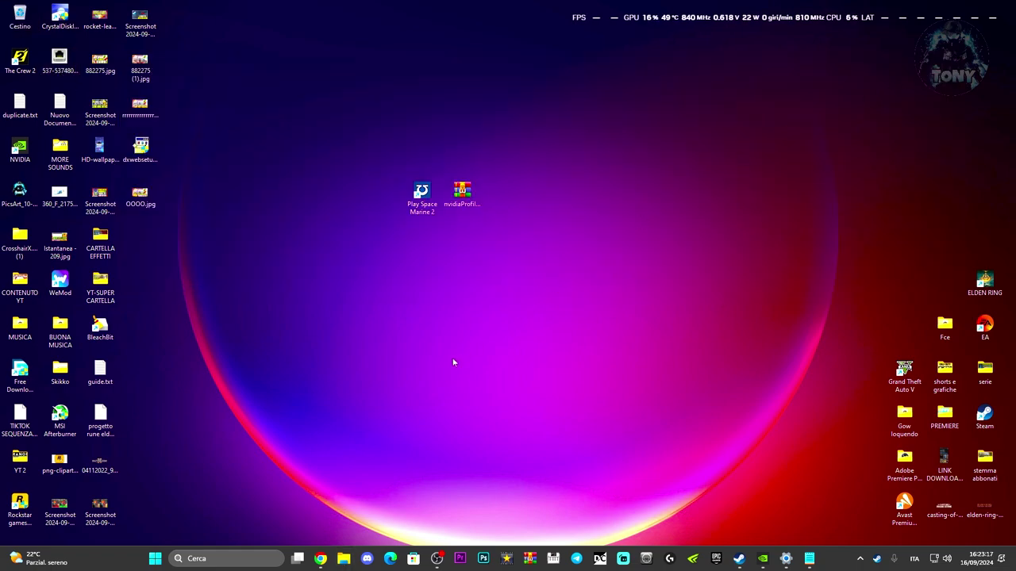
click(226, 558)
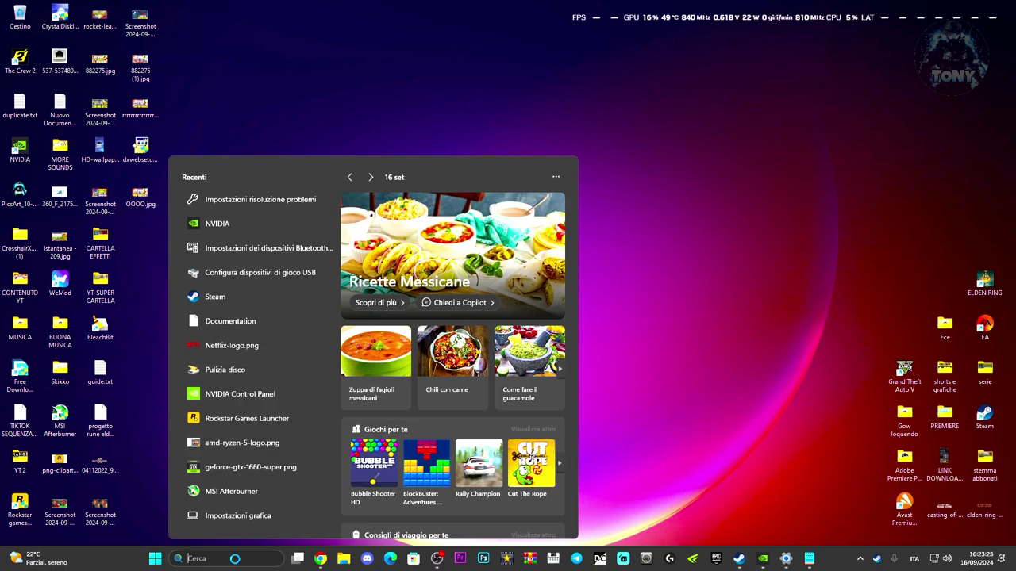
text(CMD)
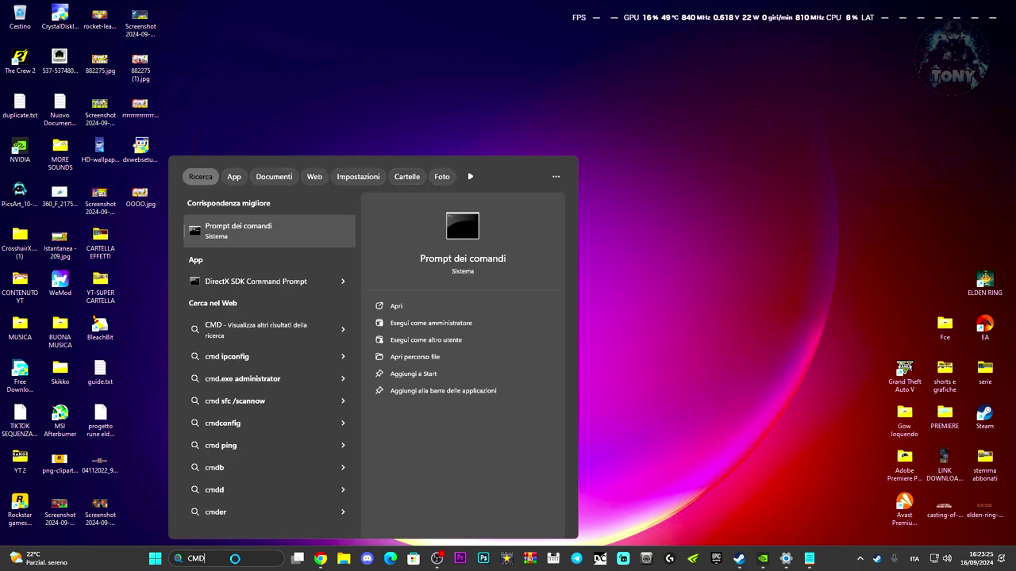
key(BackSpace)
key(BackSpace)
key(BackSpace)
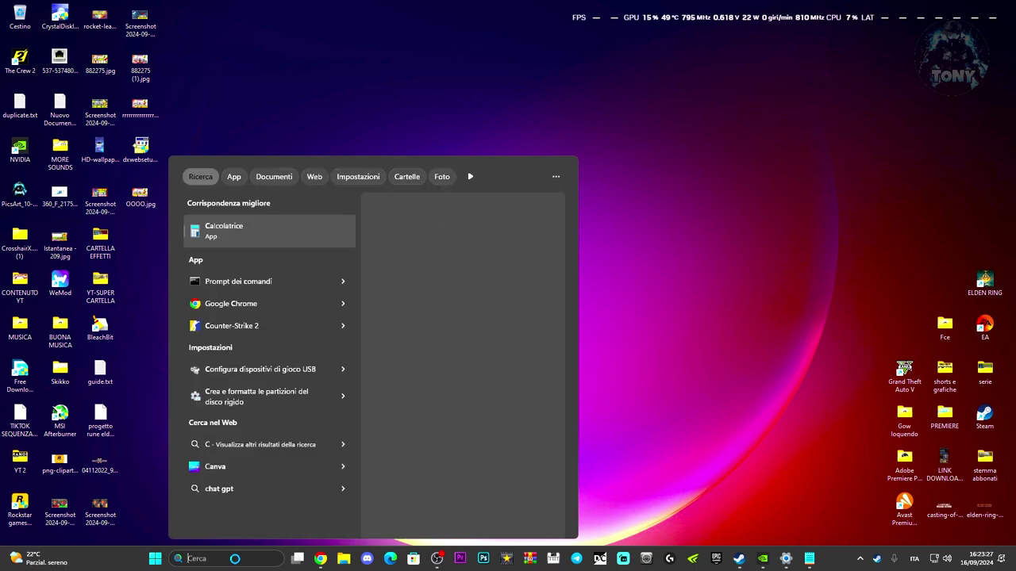
Step: Search for POWER, run Windows PowerShell as administrator, and move its window towards the middle of the desktop
text(POWER)
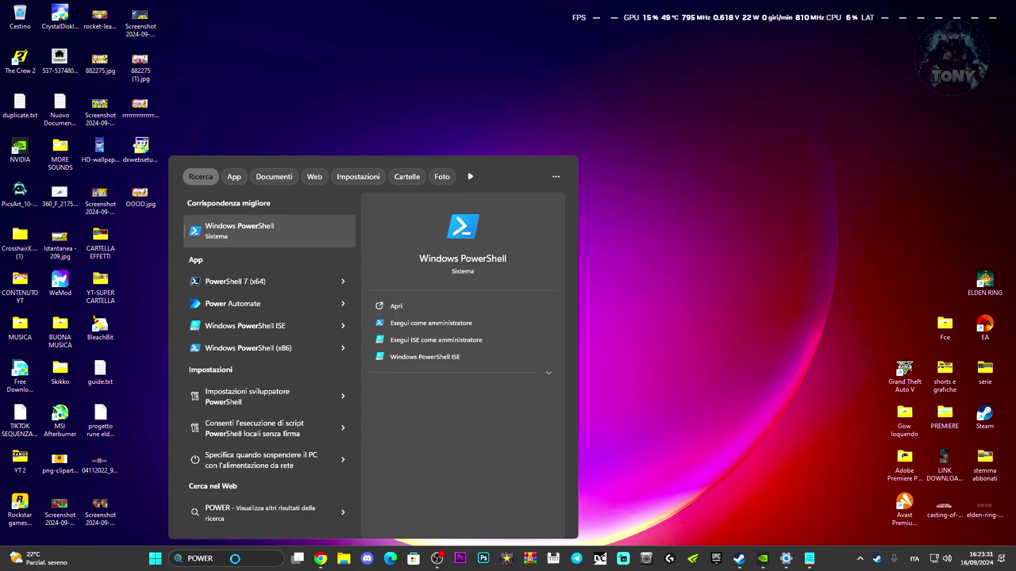
right_click(242, 239)
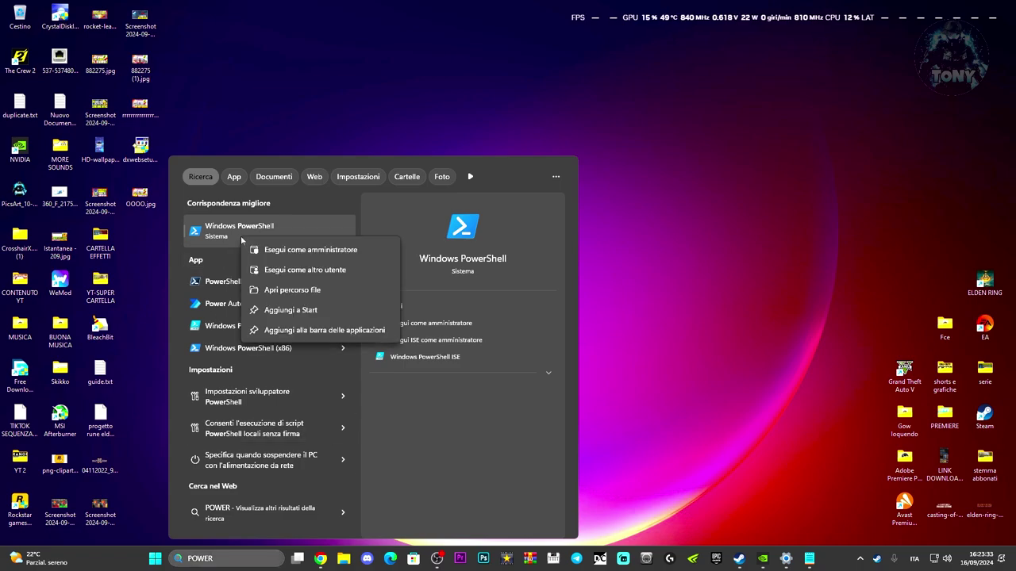
click(287, 251)
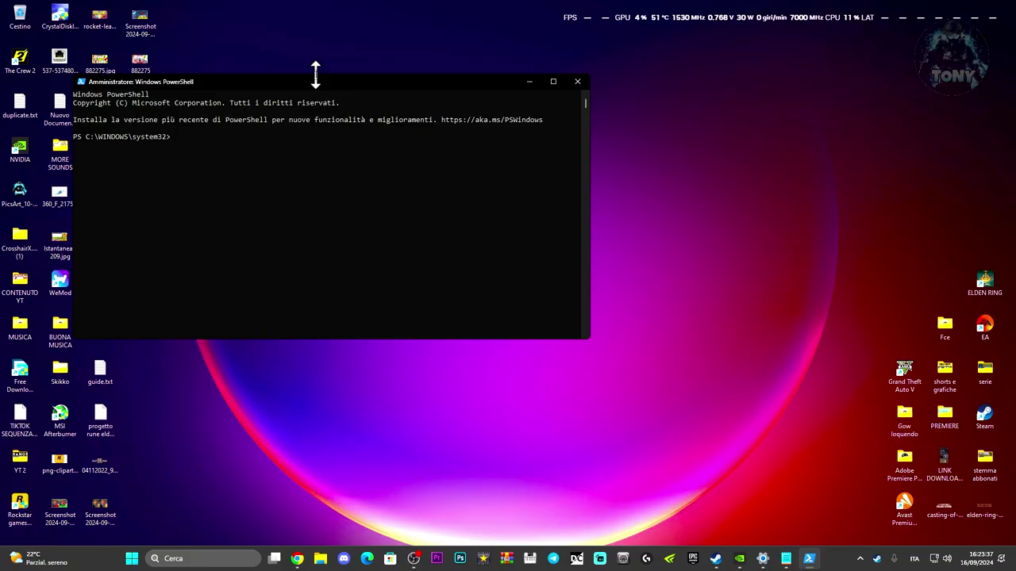
drag(281, 71, 532, 84)
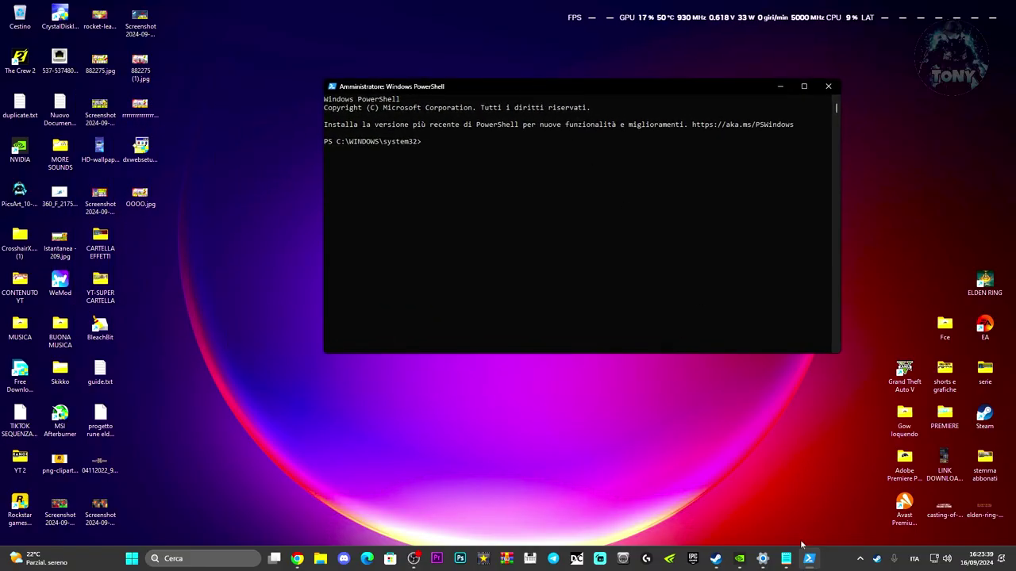
Step: In the Nuovo Documento di testo.txt note, copy the command block from net stop bits through net start cryptsvc
click(786, 562)
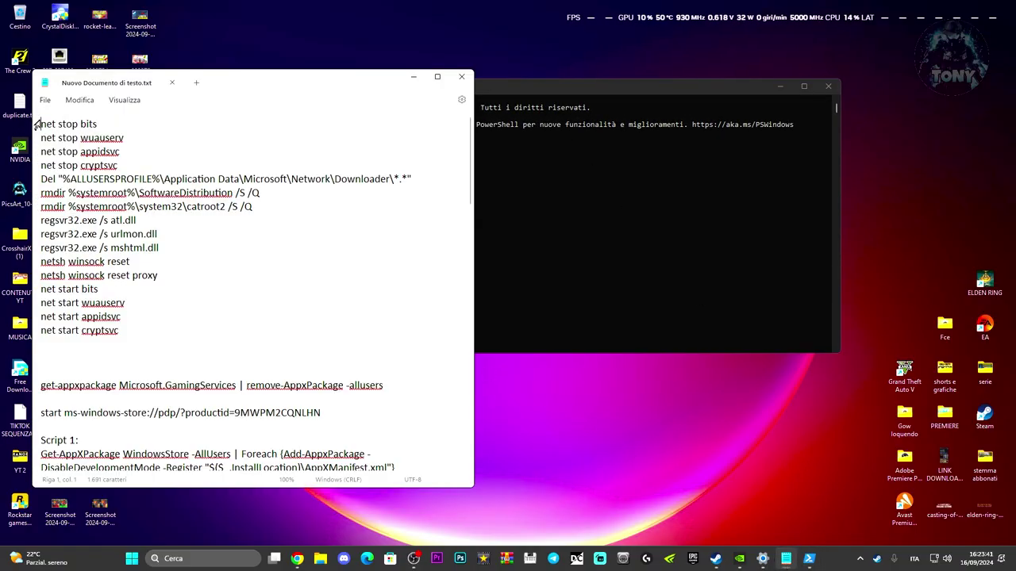
drag(38, 123, 139, 335)
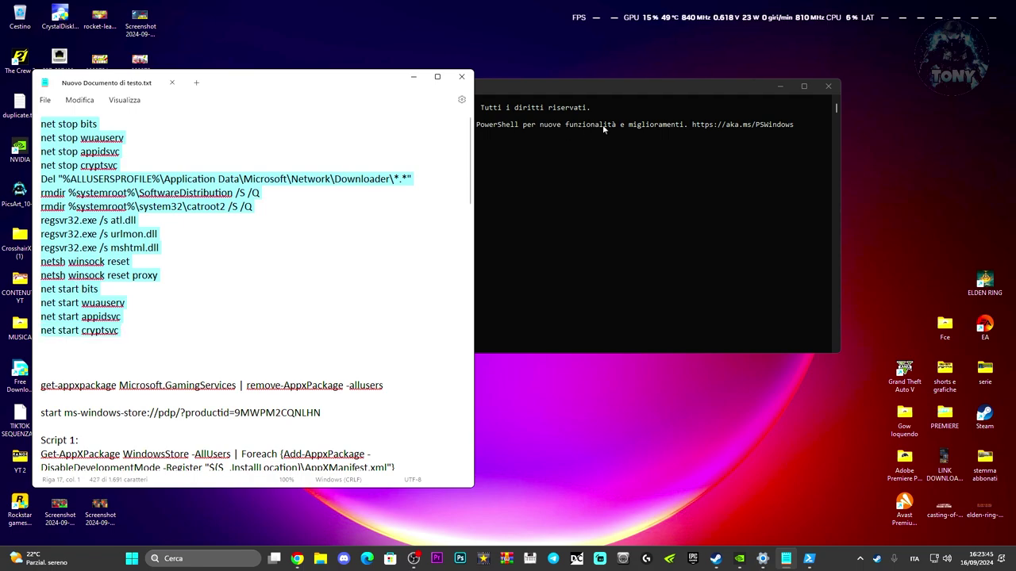
right_click(94, 255)
click(104, 292)
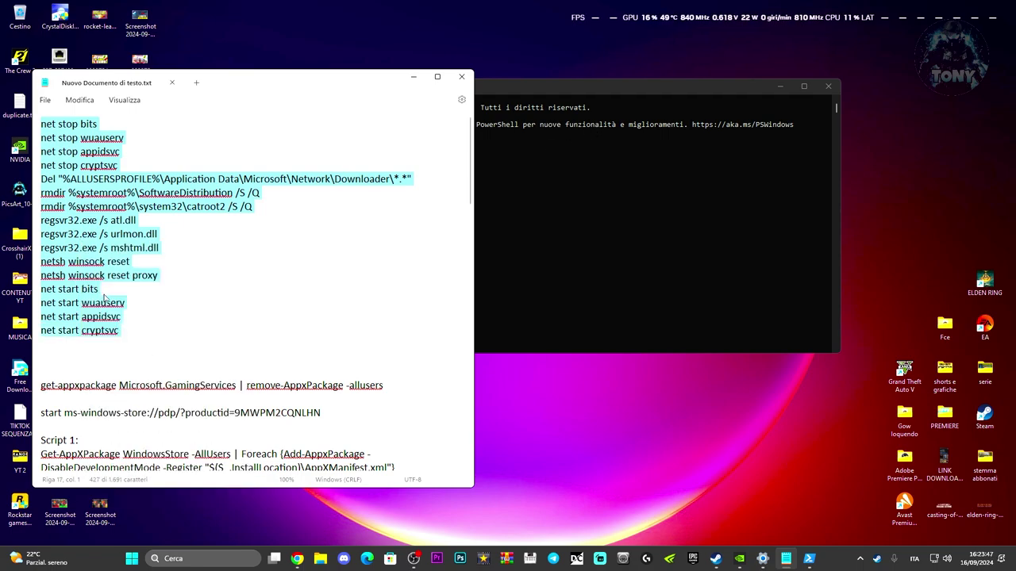
Step: Run the copied commands in the administrator PowerShell and answer S to continue stopping the cryptographic service and its dependent services
click(547, 97)
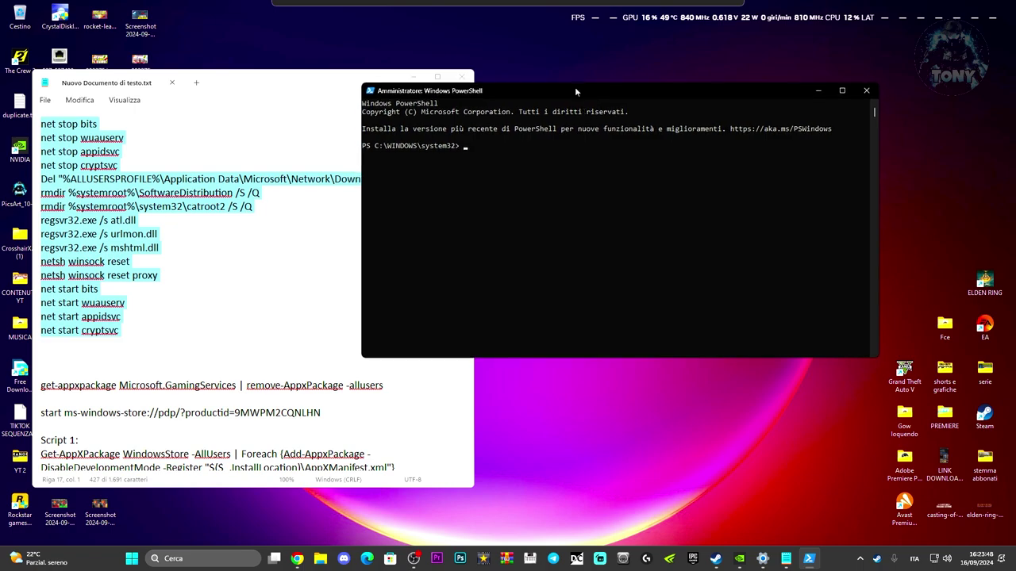
right_click(466, 145)
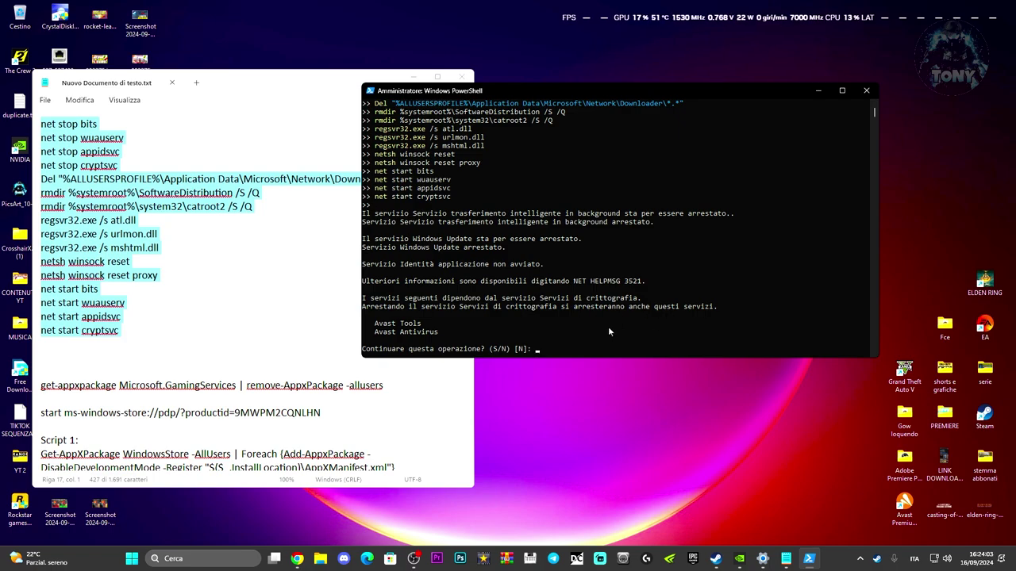
text(S)
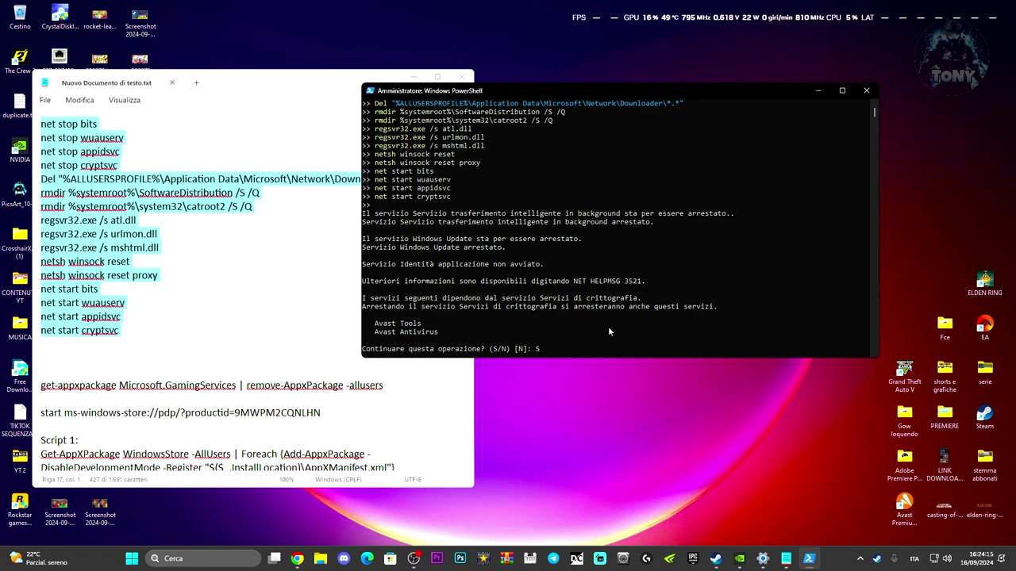
key(Return)
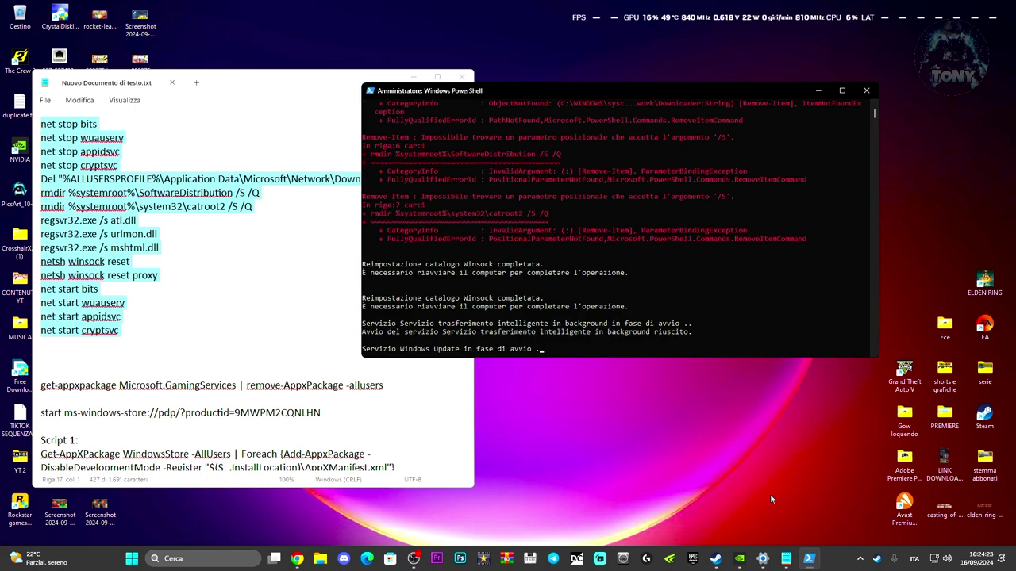
click(859, 560)
click(859, 562)
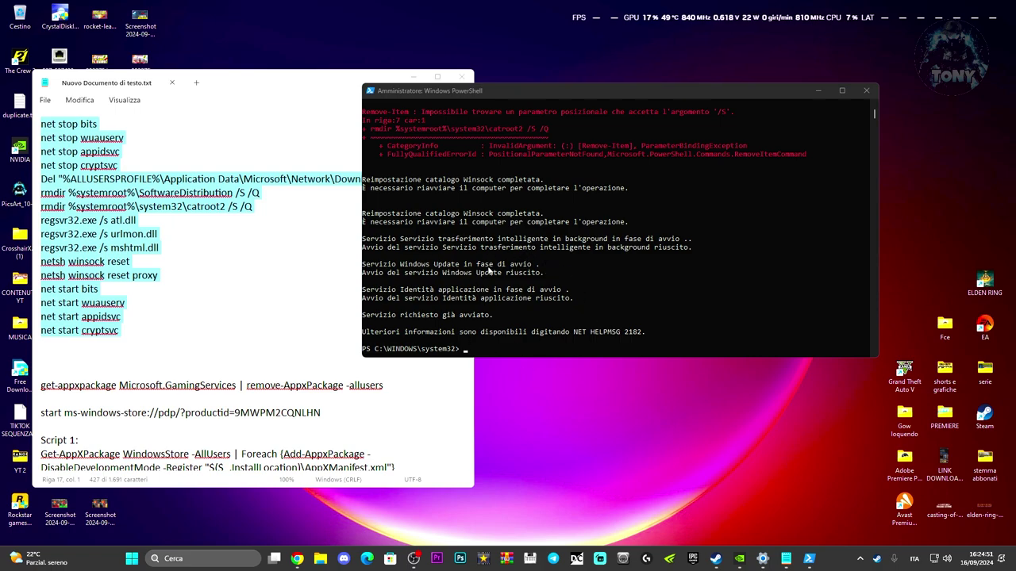
Step: Quit PowerShell with the EXIT command and minimize the text file with the commands
click(488, 353)
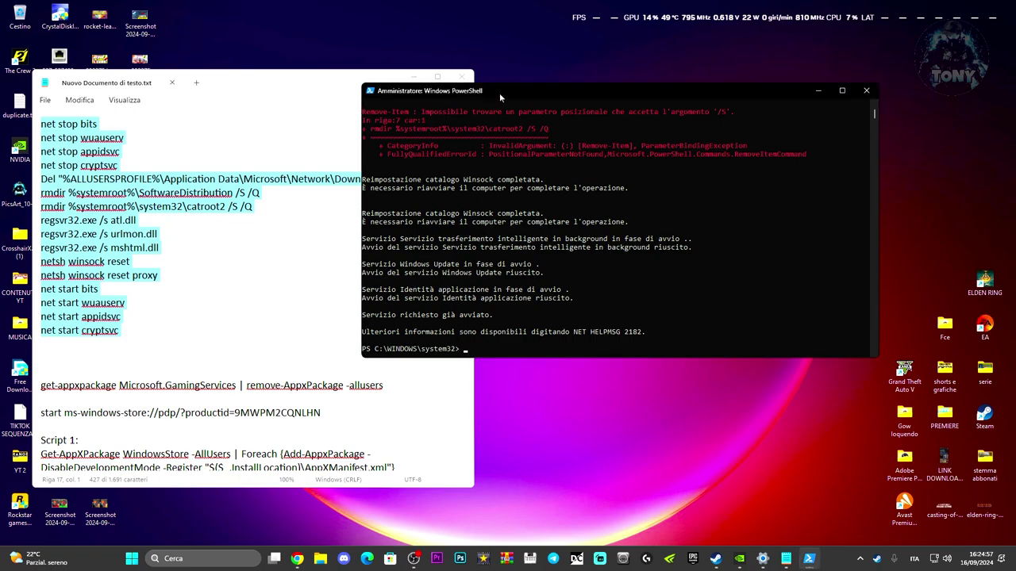
drag(499, 93, 491, 90)
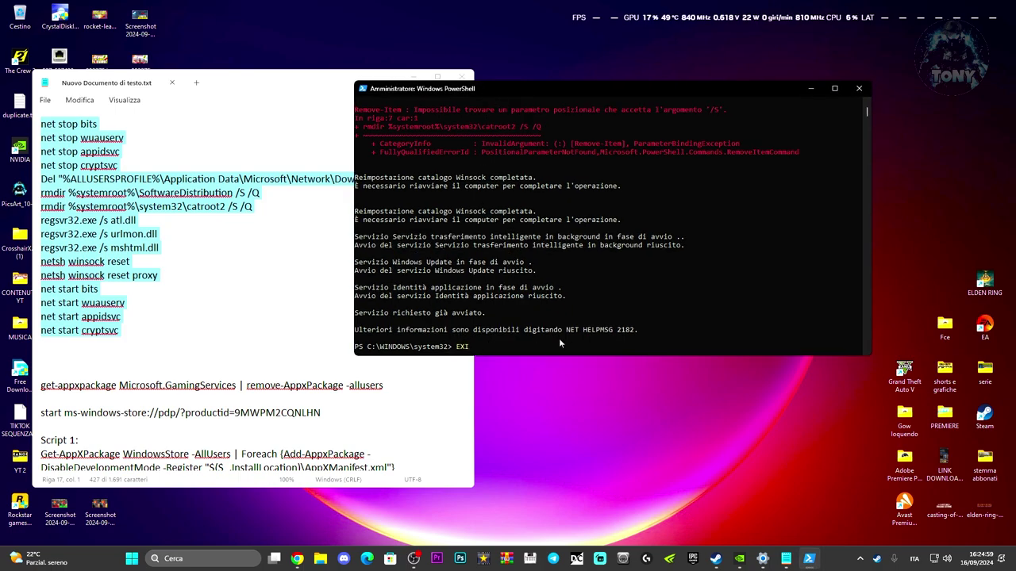
text(EXIT)
key(Return)
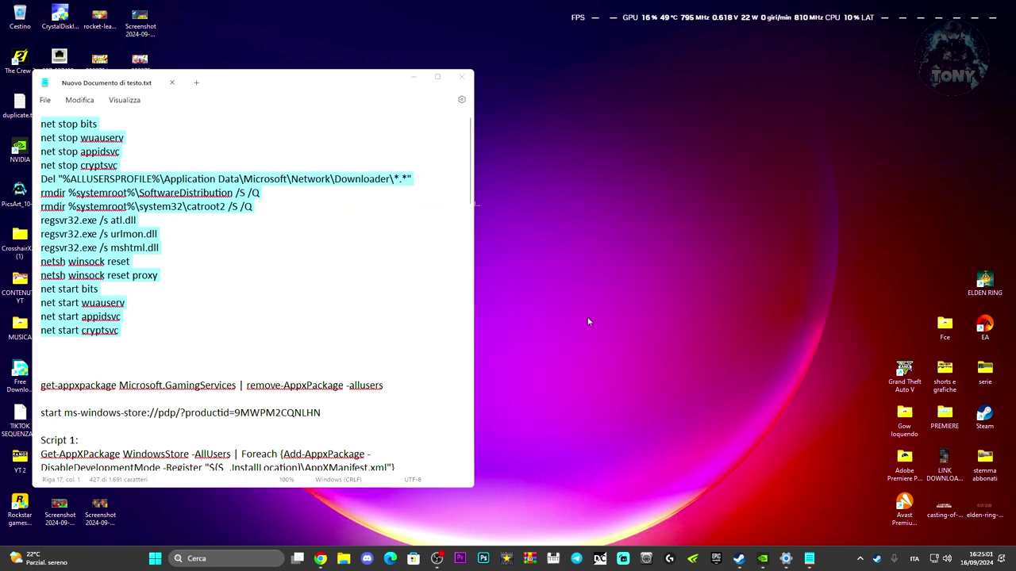
click(412, 77)
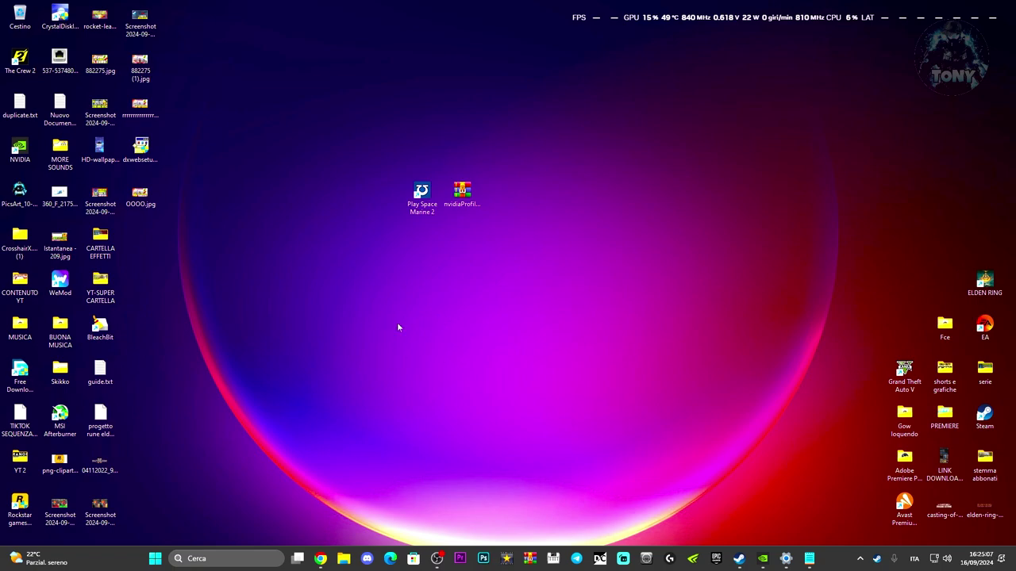
Step: Switch to Chrome and maximize the window to view the Download di Windows 11 page
mouse_move(322, 559)
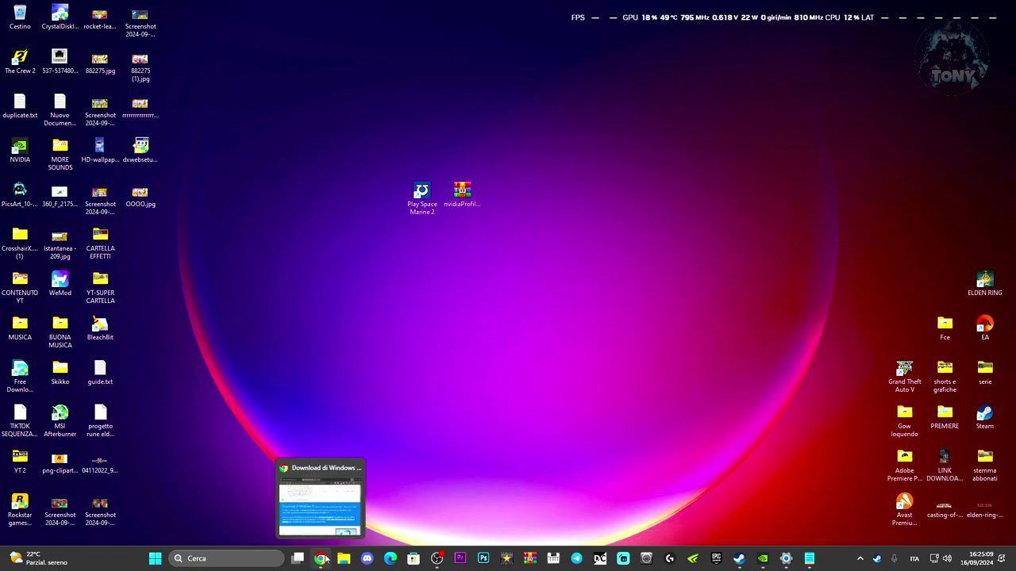
click(321, 559)
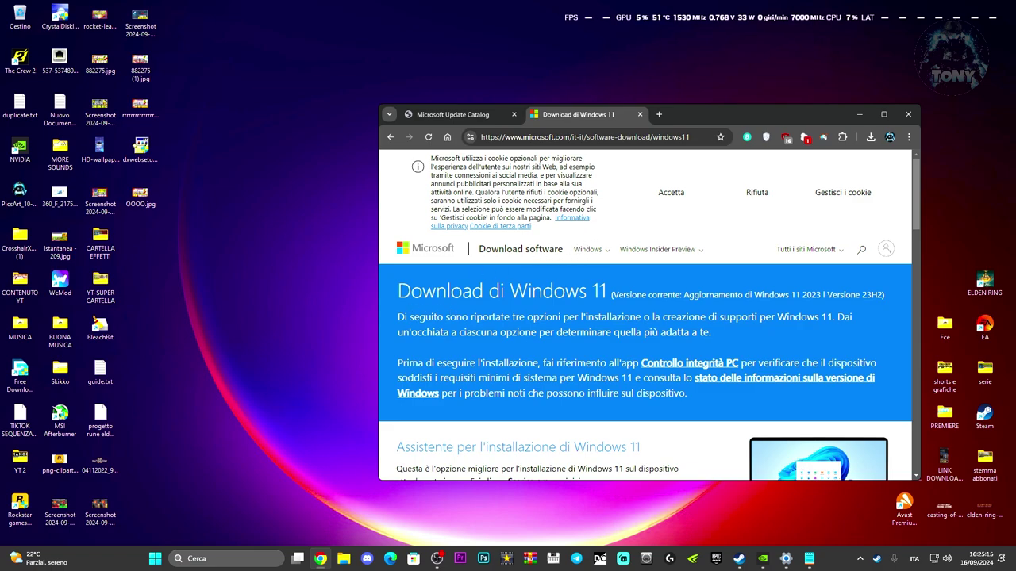
drag(744, 115, 702, 103)
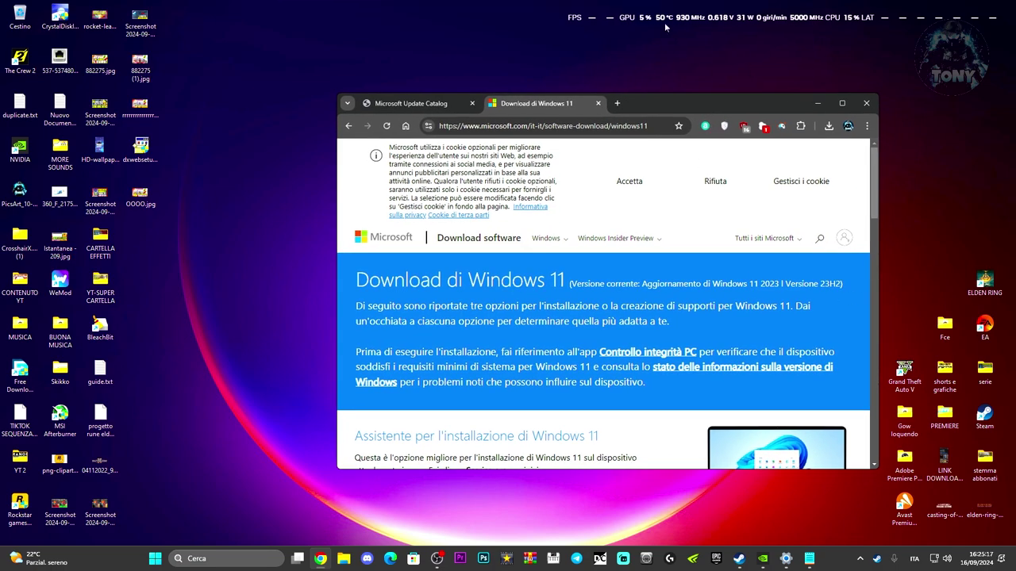
click(188, 141)
key(ctrl+a)
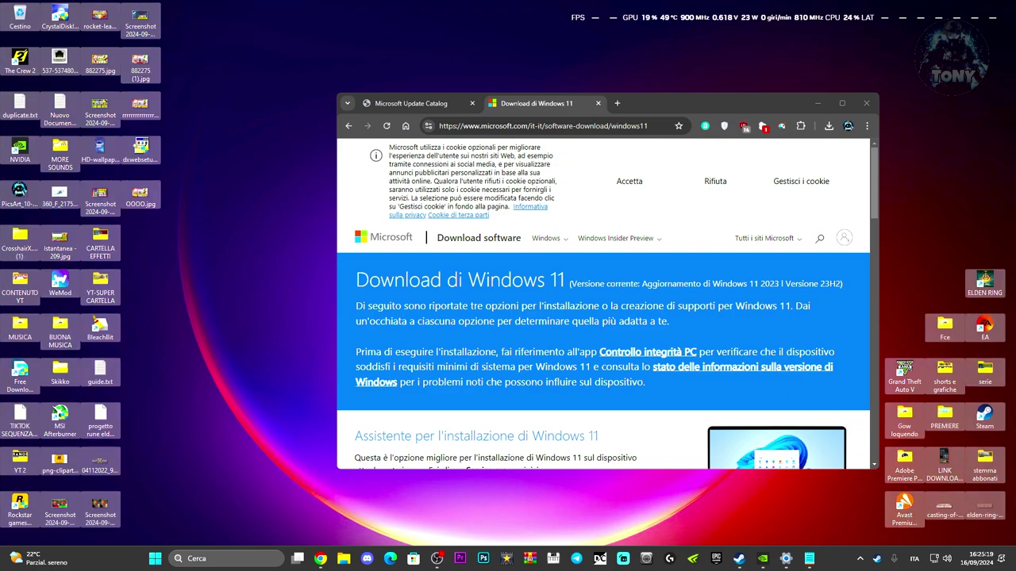
click(415, 50)
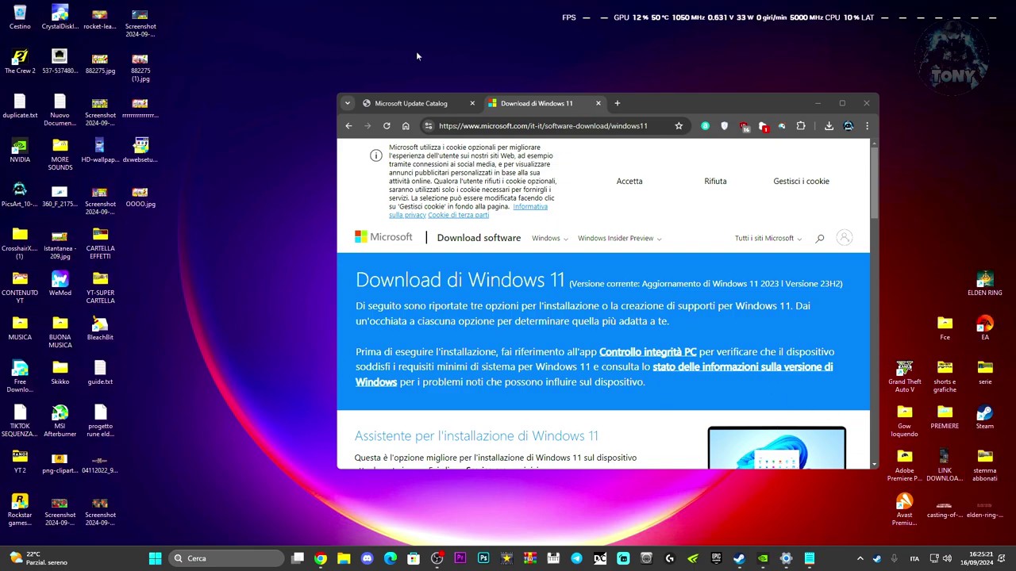
click(841, 103)
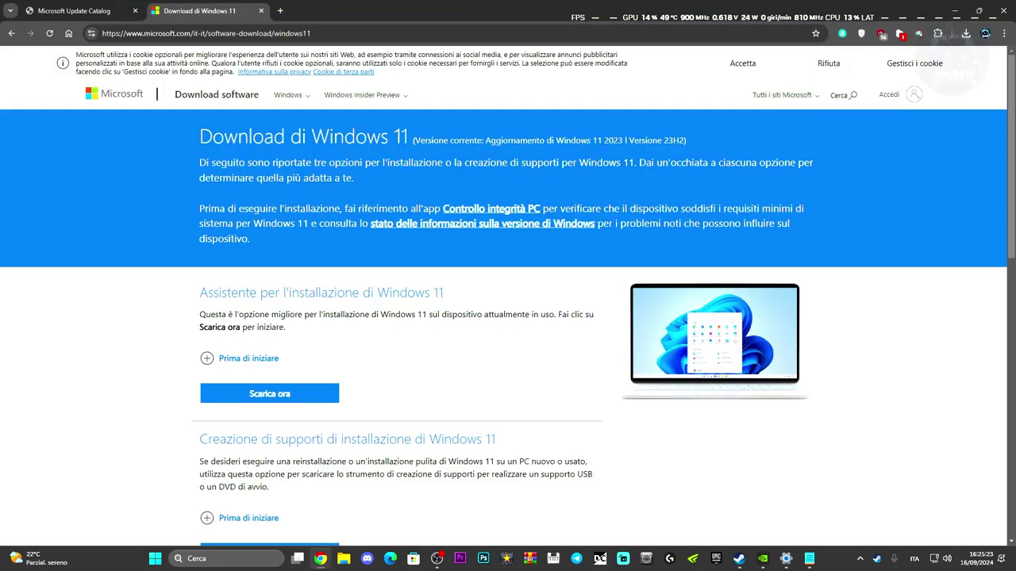
scroll(563, 320, down, 4)
scroll(563, 320, up, 4)
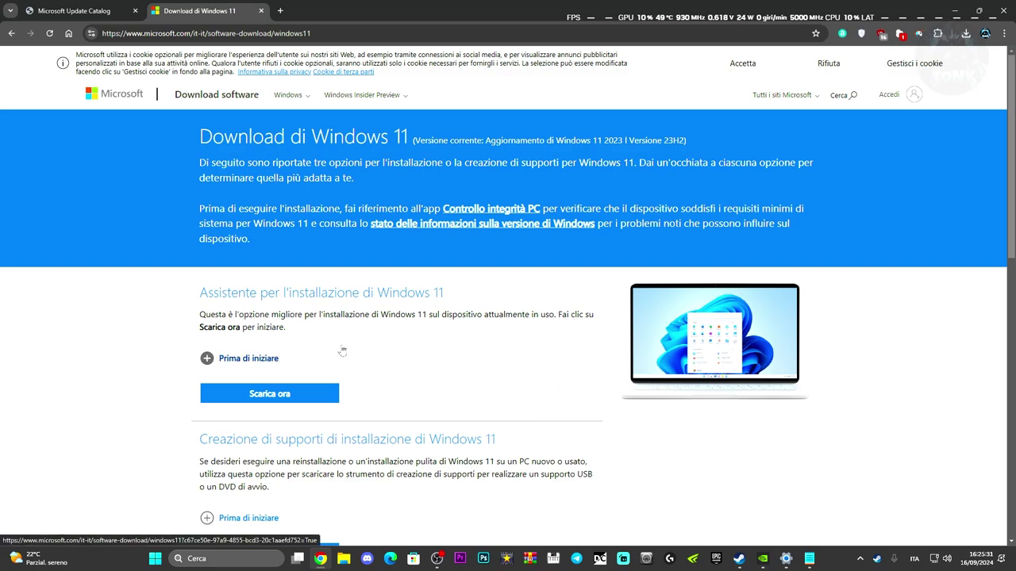
Step: Show the Microsoft Update Catalog page and close the Settings window with the other troubleshooters
click(55, 4)
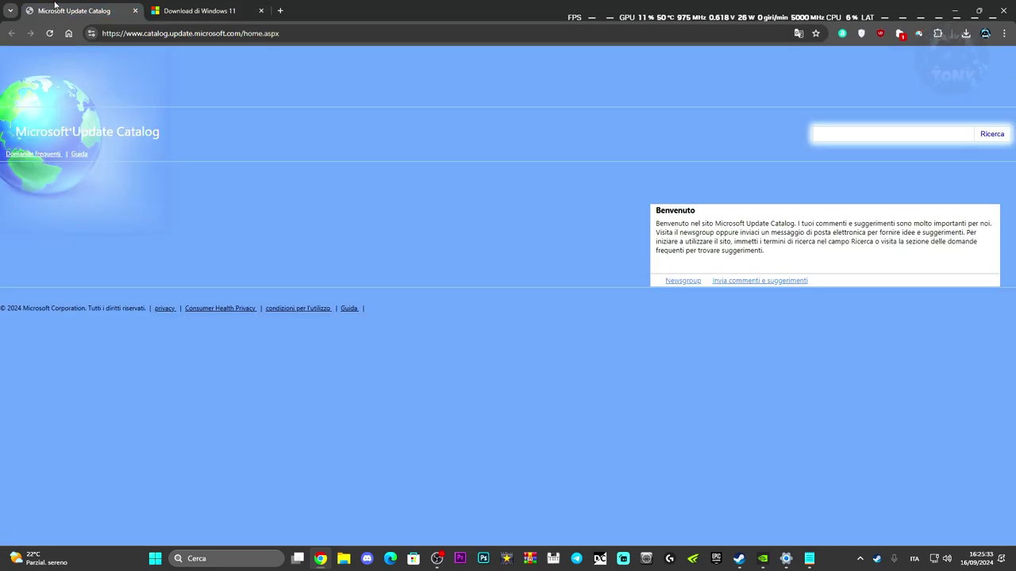
click(786, 559)
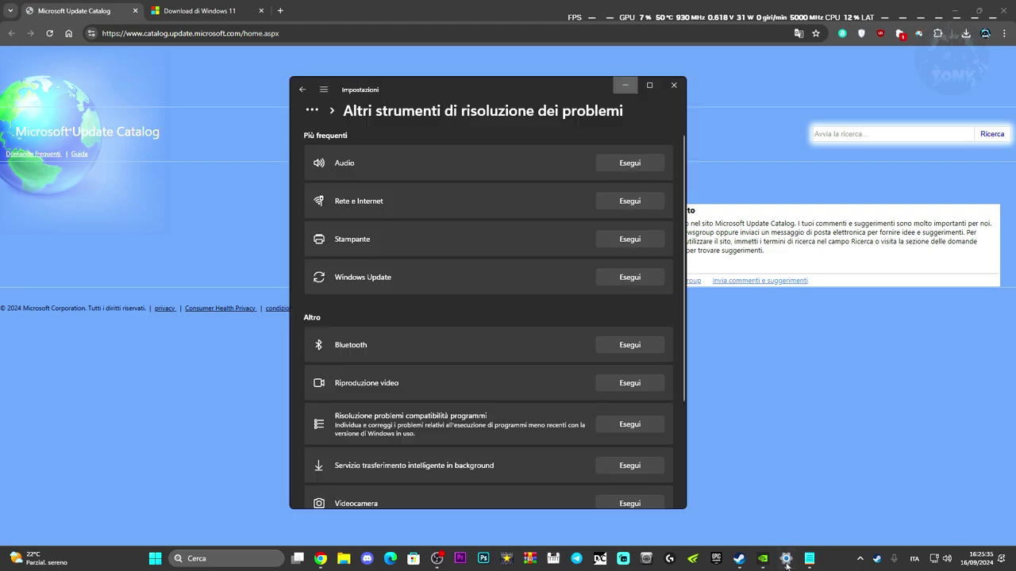
drag(575, 79, 438, 72)
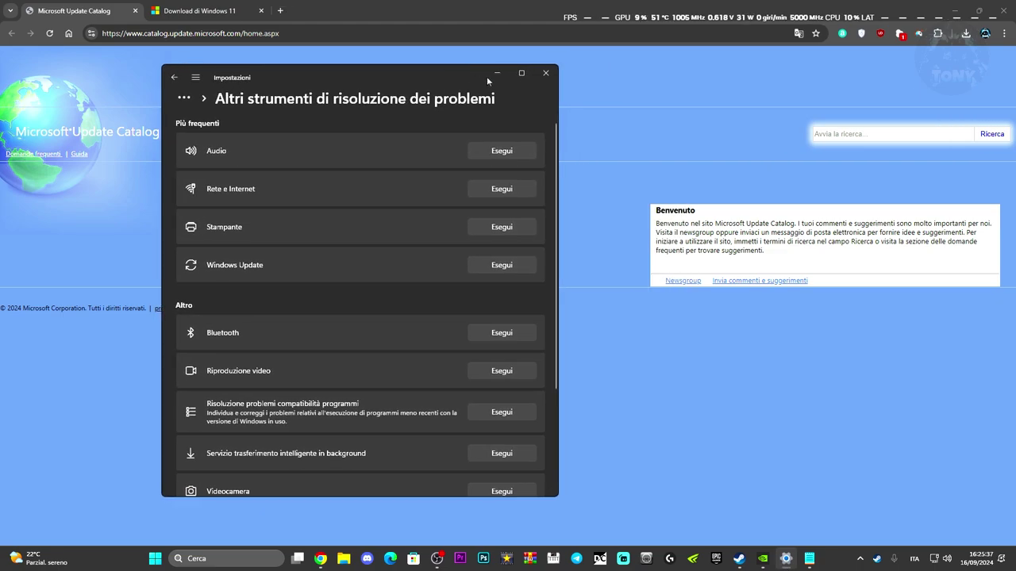
click(546, 78)
Step: Search Windows for WINDOWS U, open the Windows Update settings, and show the update history
click(261, 561)
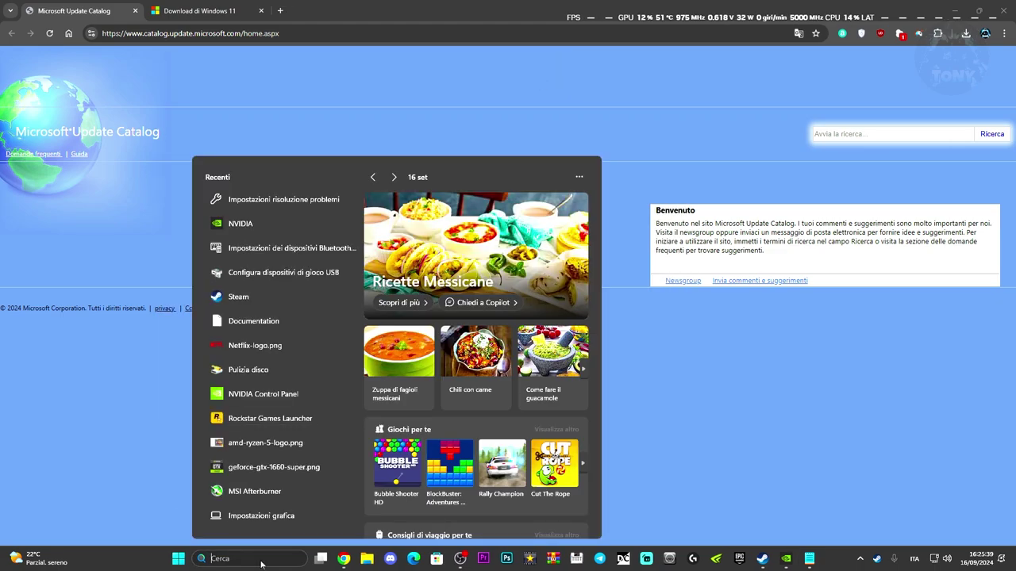
text(WINDOWS U)
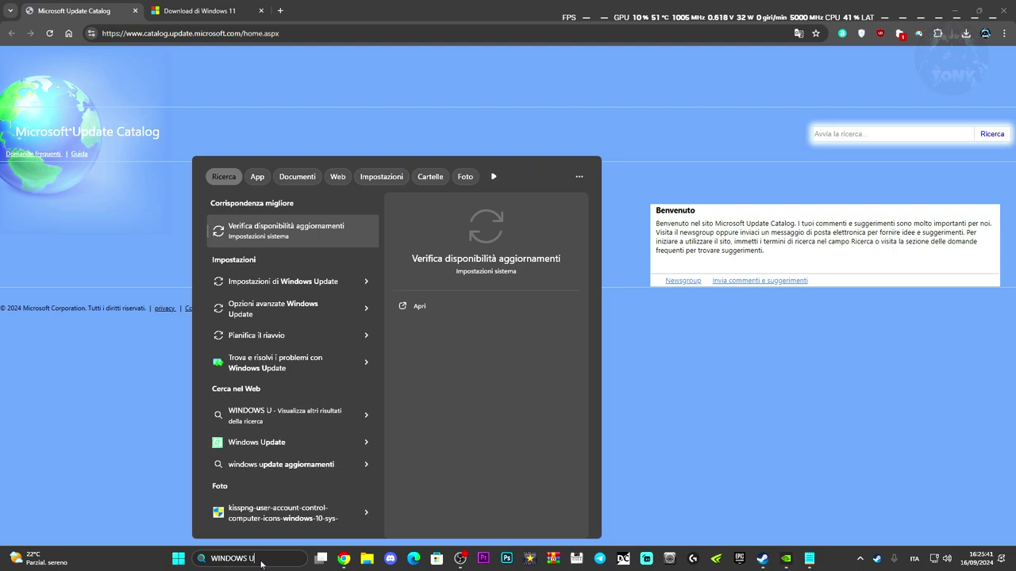
key(Return)
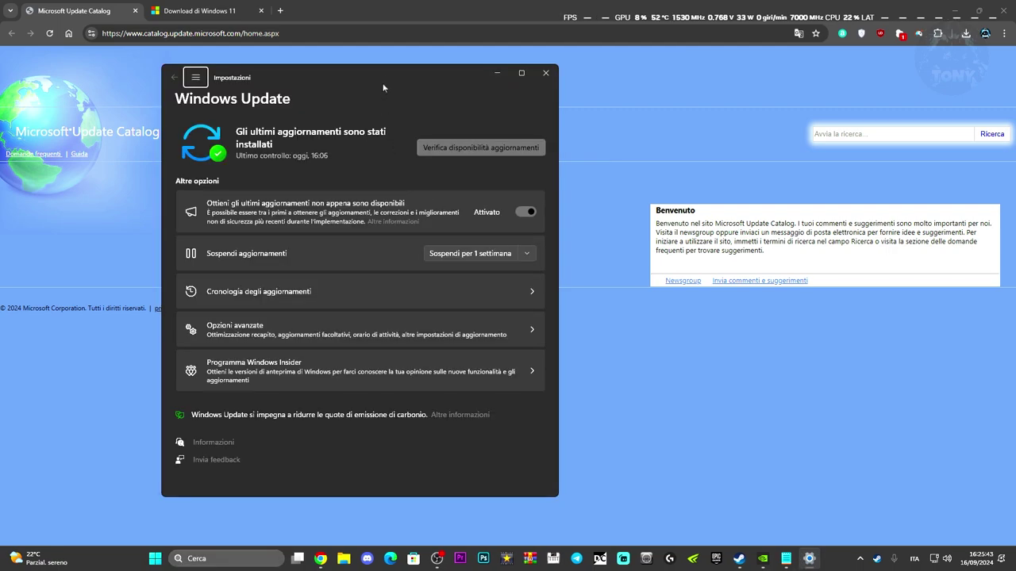
drag(384, 73, 284, 51)
click(178, 286)
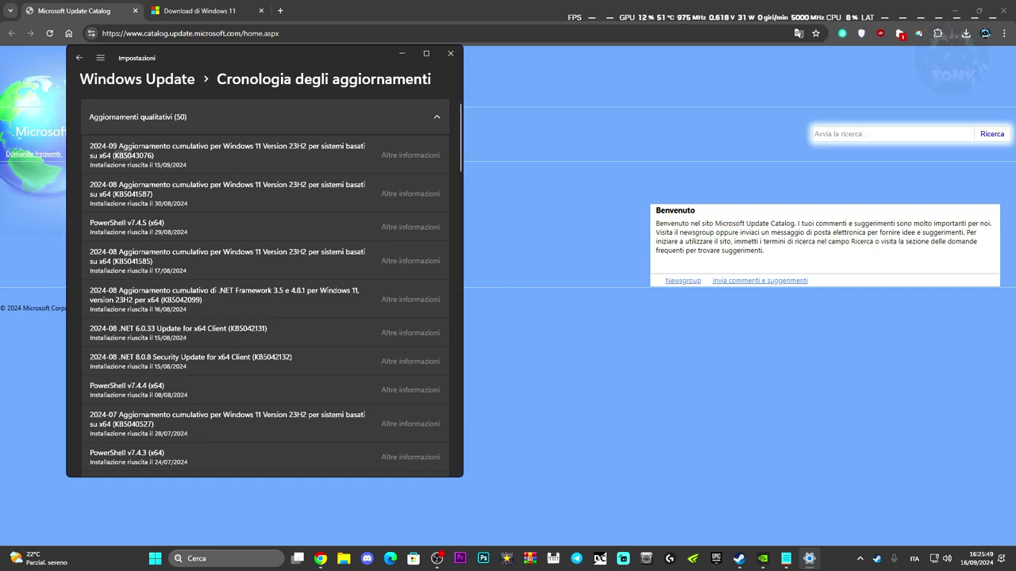
Step: Copy the code KB5043076 from the newest quality update in the history and search the Microsoft Update Catalog for it
double_click(144, 159)
right_click(145, 159)
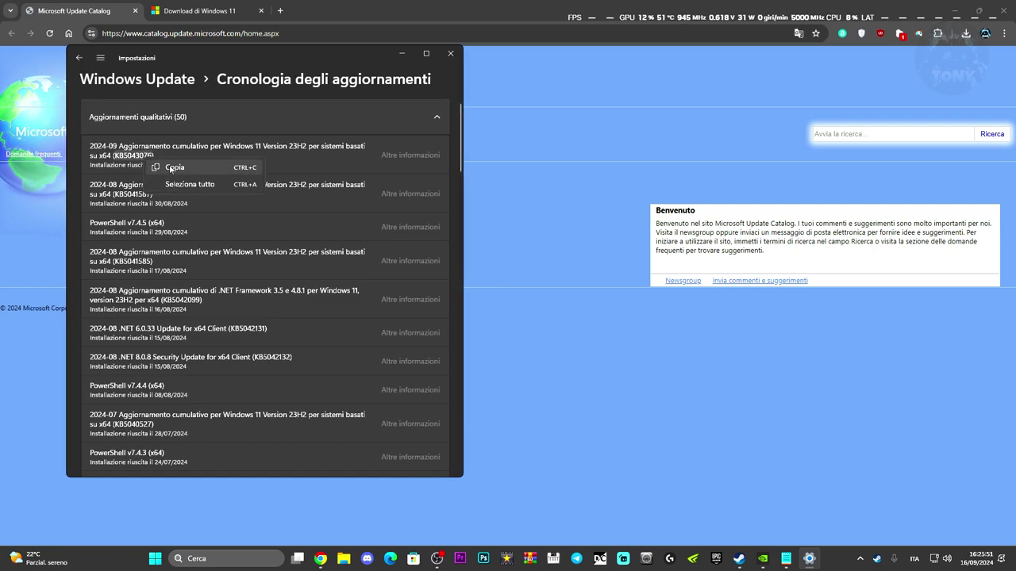
click(163, 166)
click(450, 53)
key(ctrl+v)
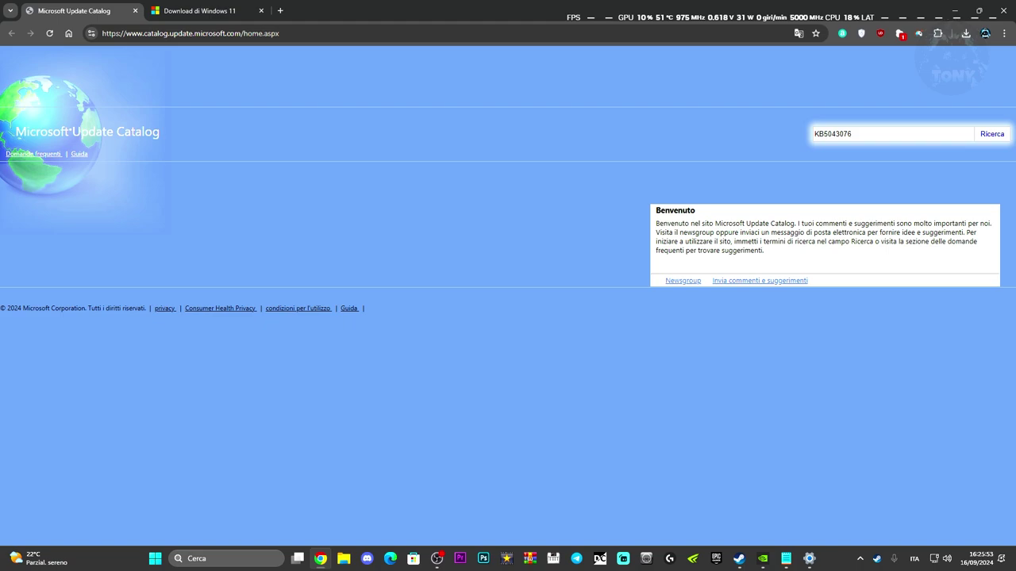
key(Return)
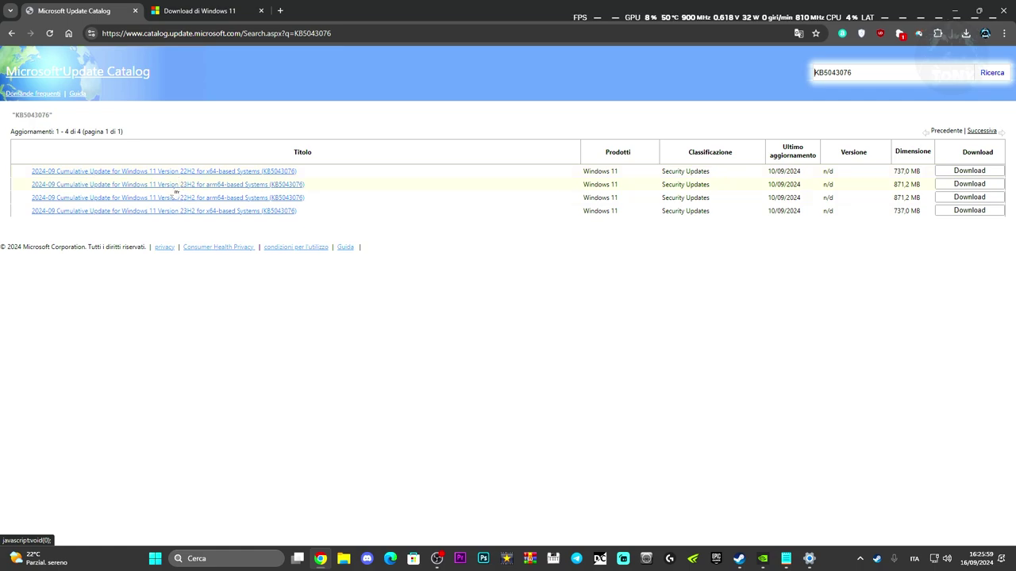
Step: Compare the catalog entries with the Windows 11 Version 23H2 x64 update listed in the Settings update history
click(808, 559)
drag(233, 57, 614, 93)
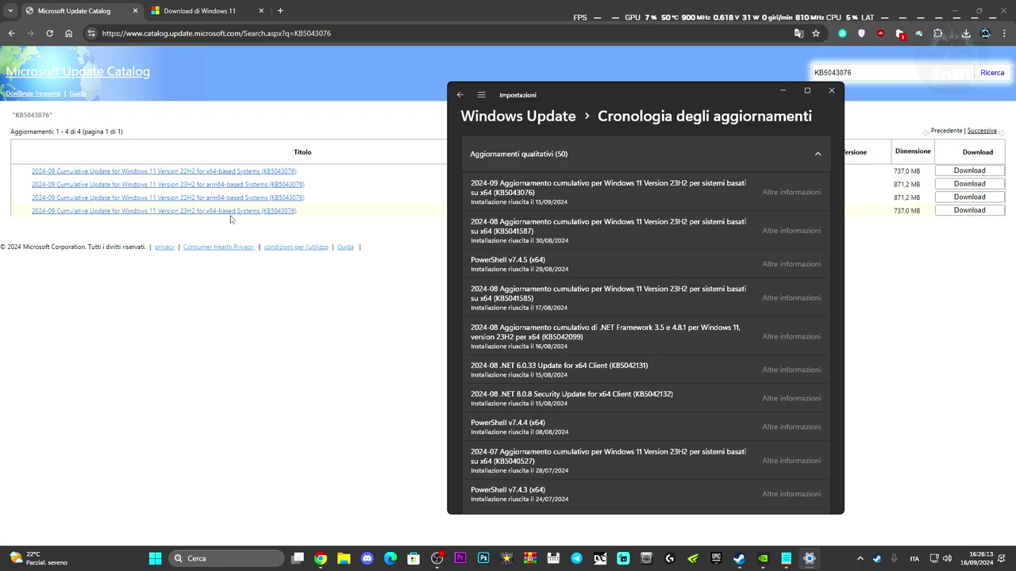
drag(649, 92, 234, 119)
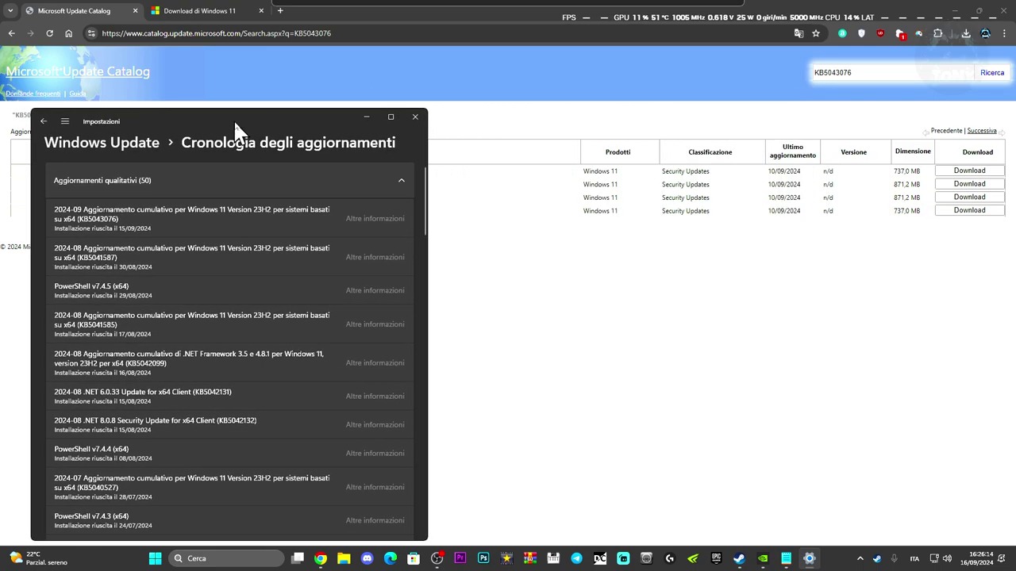
Step: Open the catalog's download dialog for the Windows 11 Version 23H2 x64 update KB5043076, examine its .msu link, and close the dialog
click(968, 214)
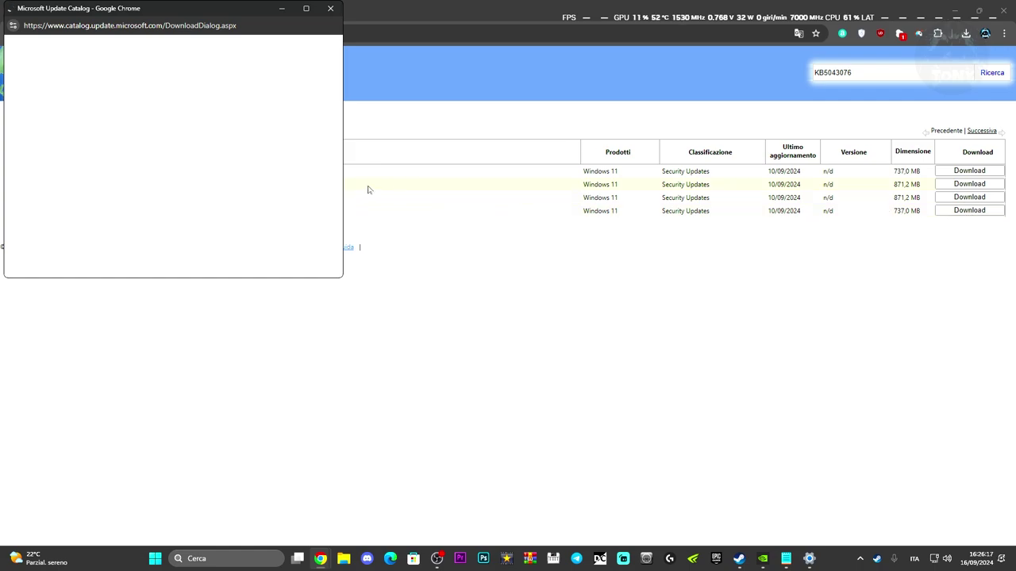
click(326, 47)
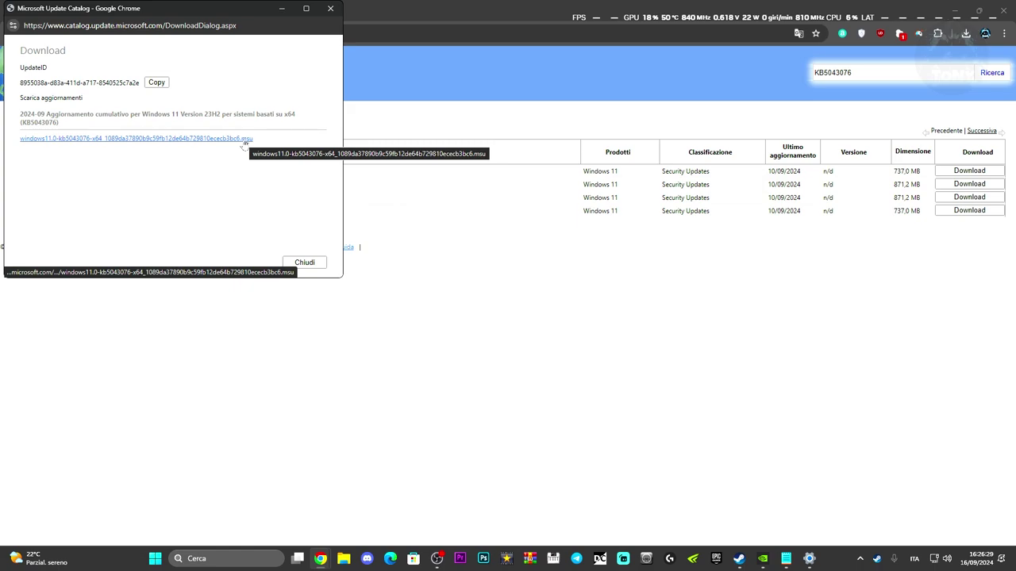
click(297, 263)
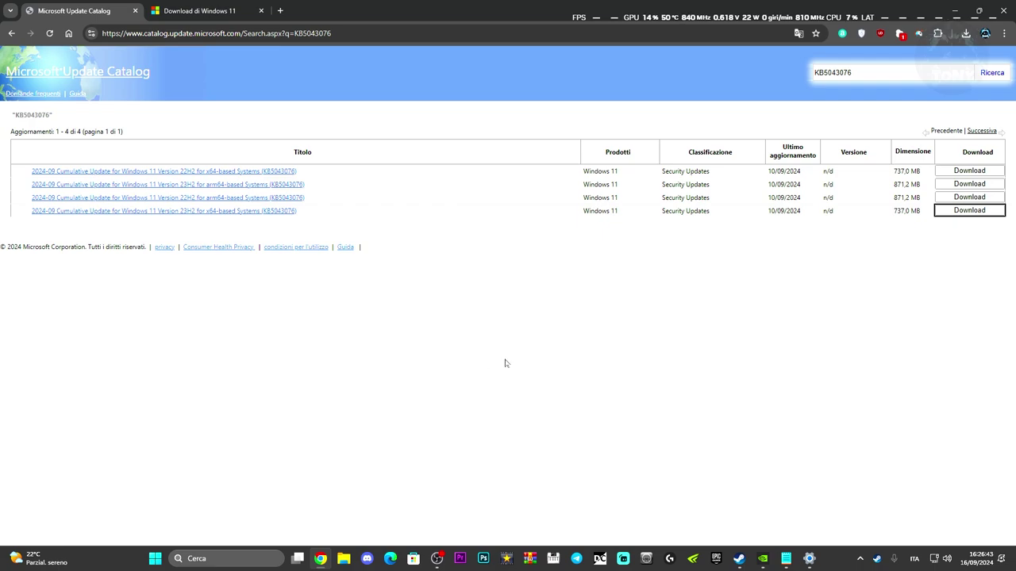
Step: Review the quality updates in the Settings update history over the catalog page, and close the Settings window
click(809, 558)
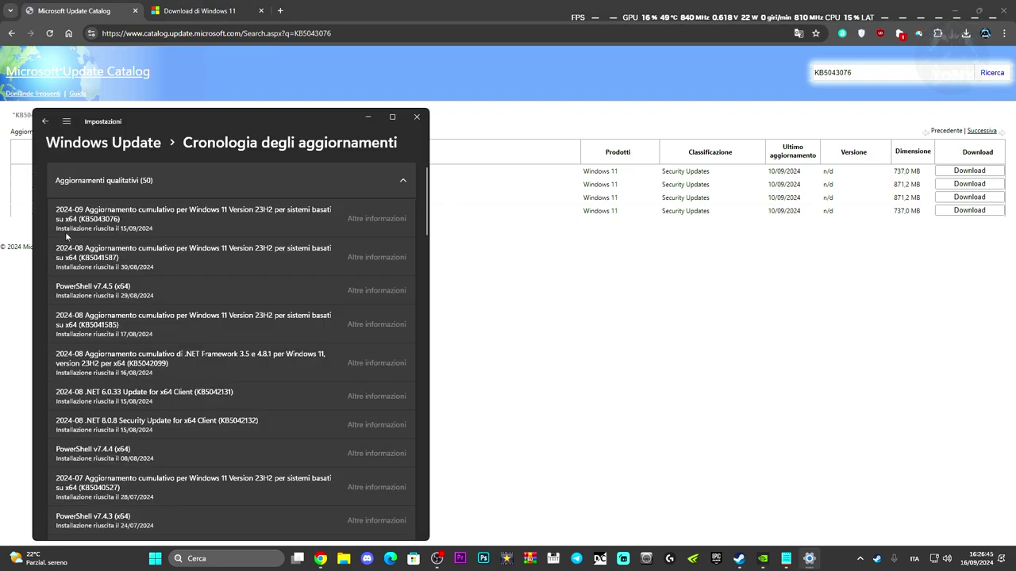
drag(168, 121, 393, 75)
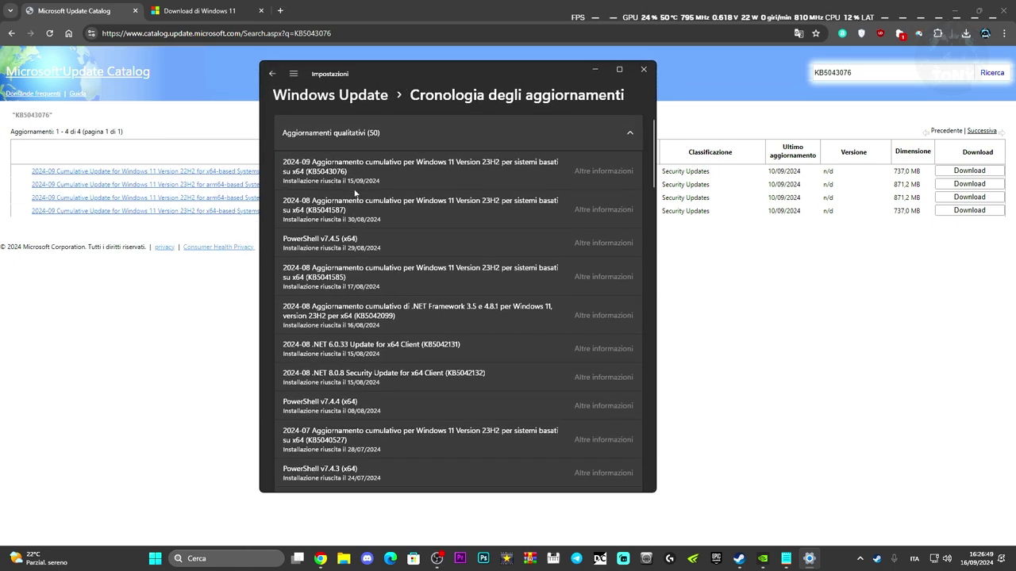
drag(477, 81, 420, 80)
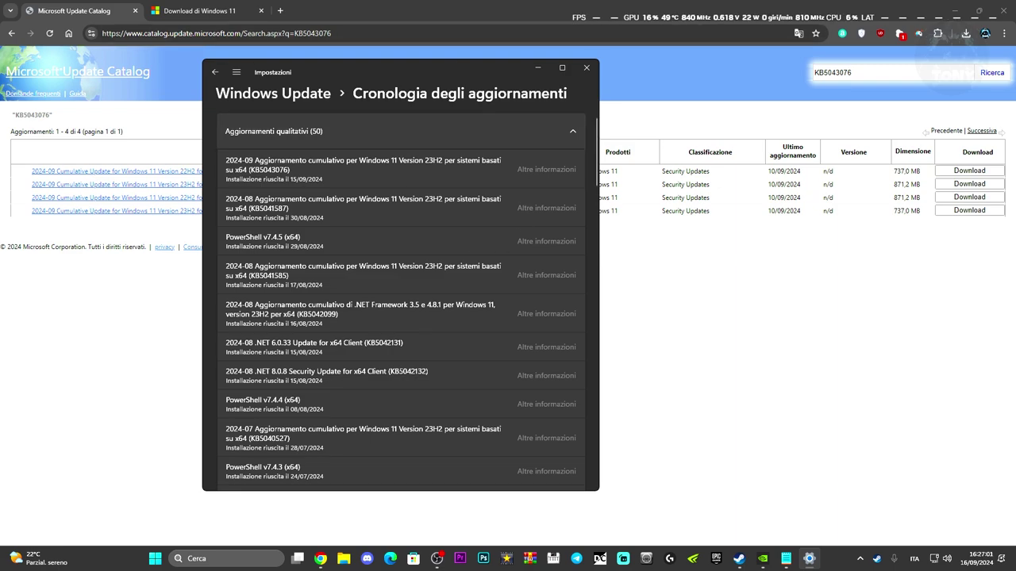
drag(446, 64, 405, 63)
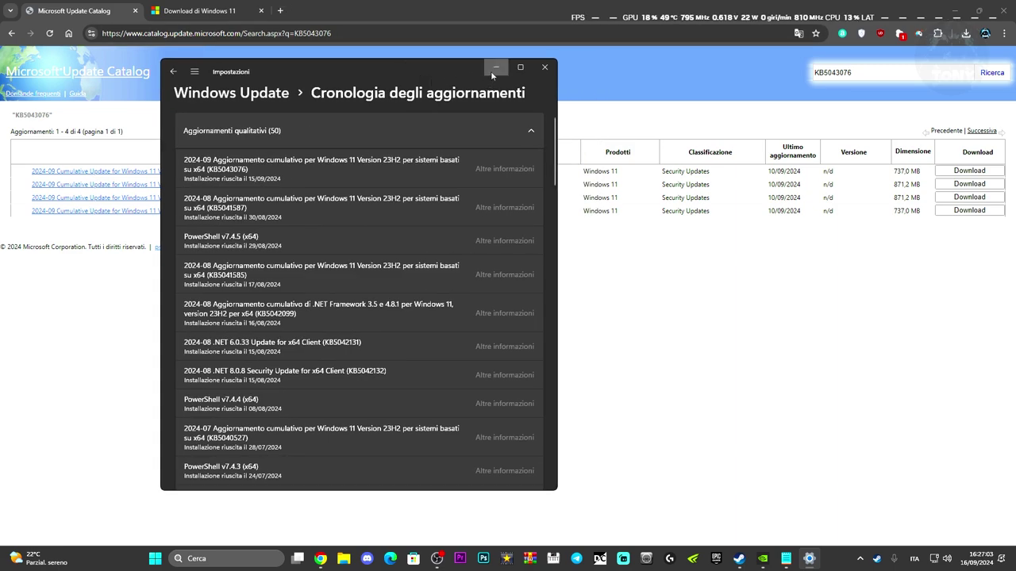
click(545, 67)
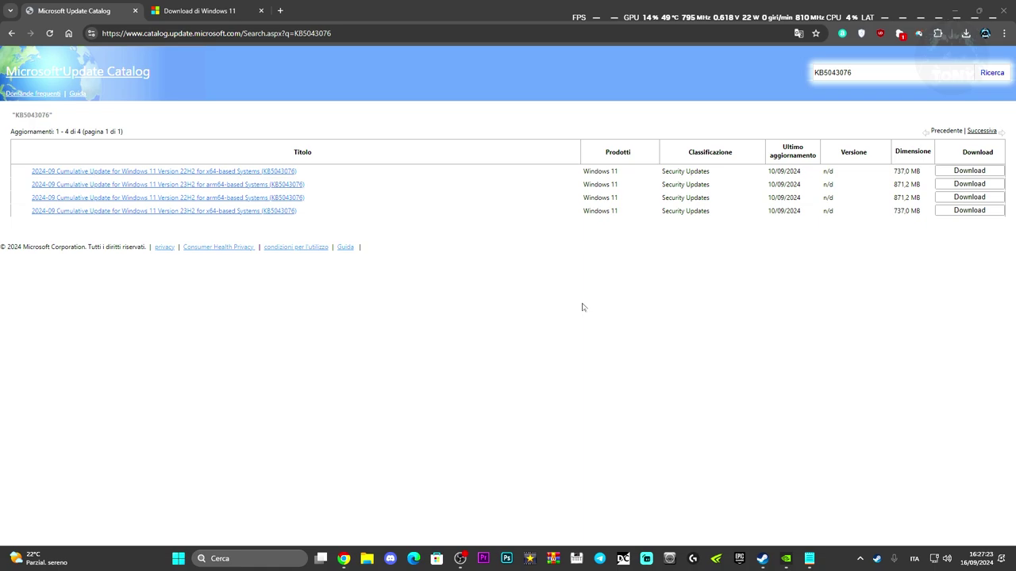